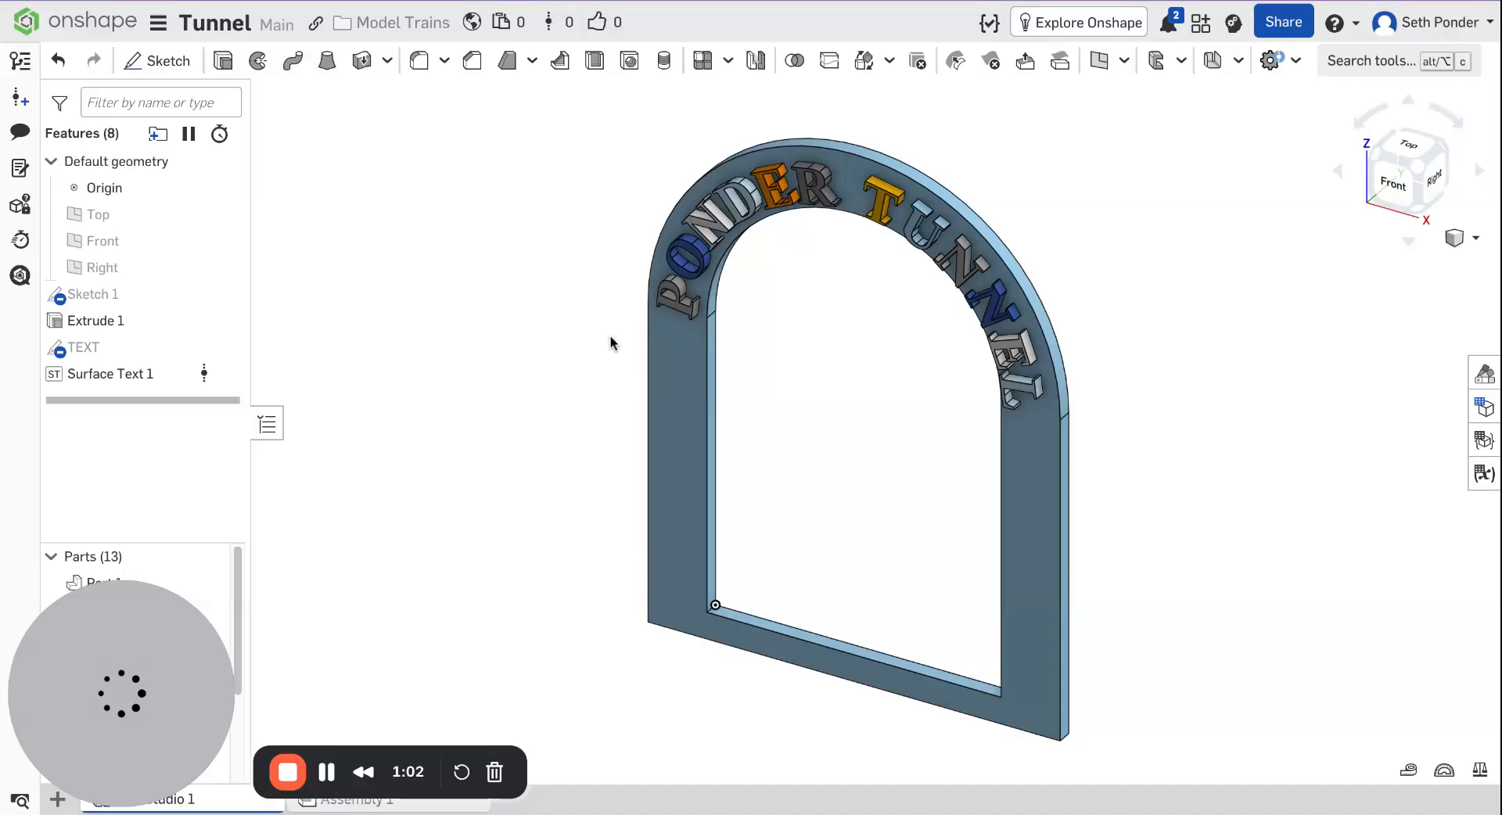
# Delete the Surface Text 1 feature from the feature list.
pyautogui.rightClick(149, 378)
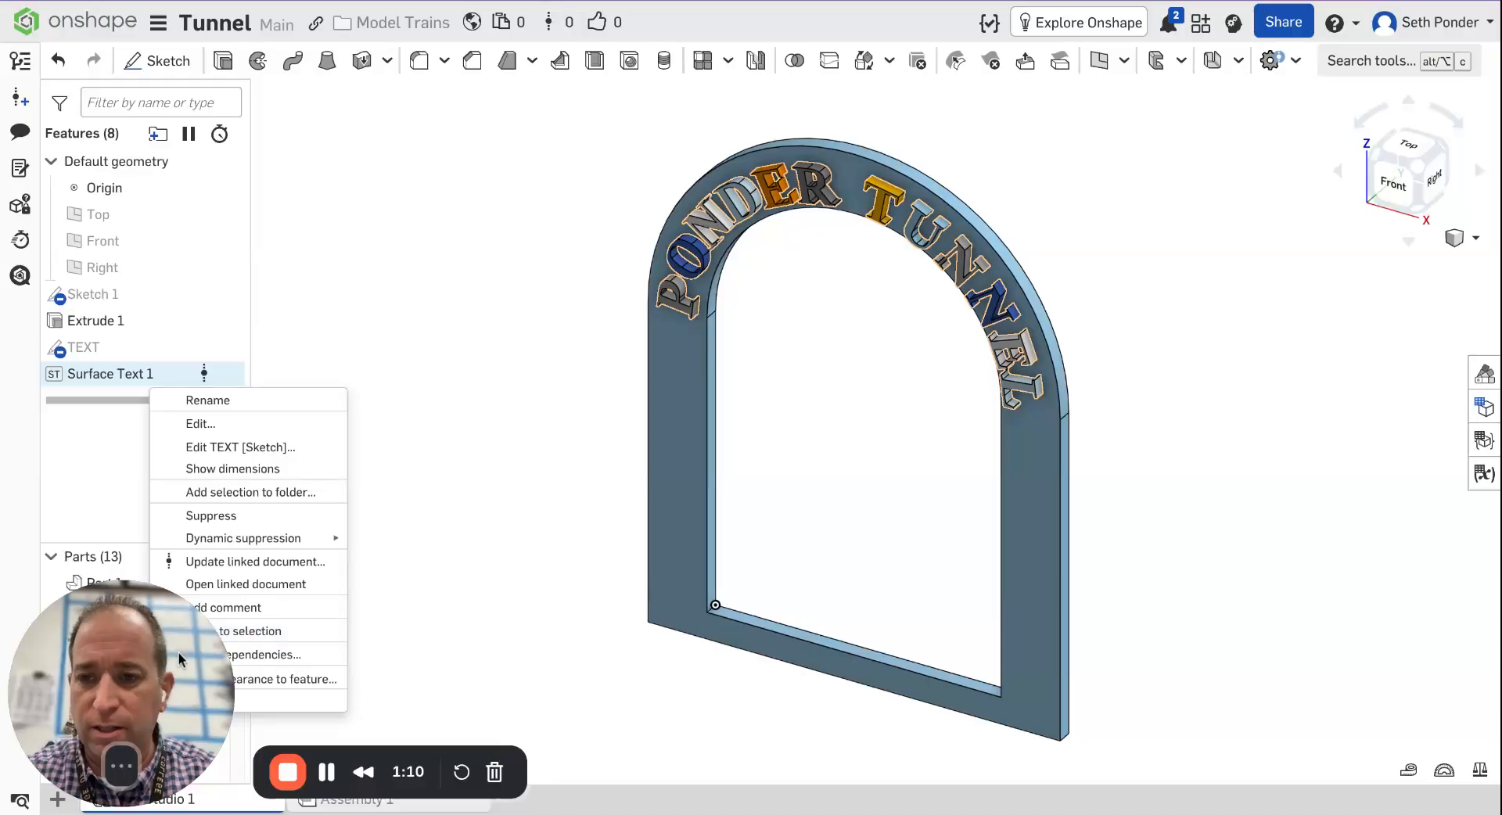
pyautogui.moveTo(176, 659); pyautogui.dragTo(429, 676)
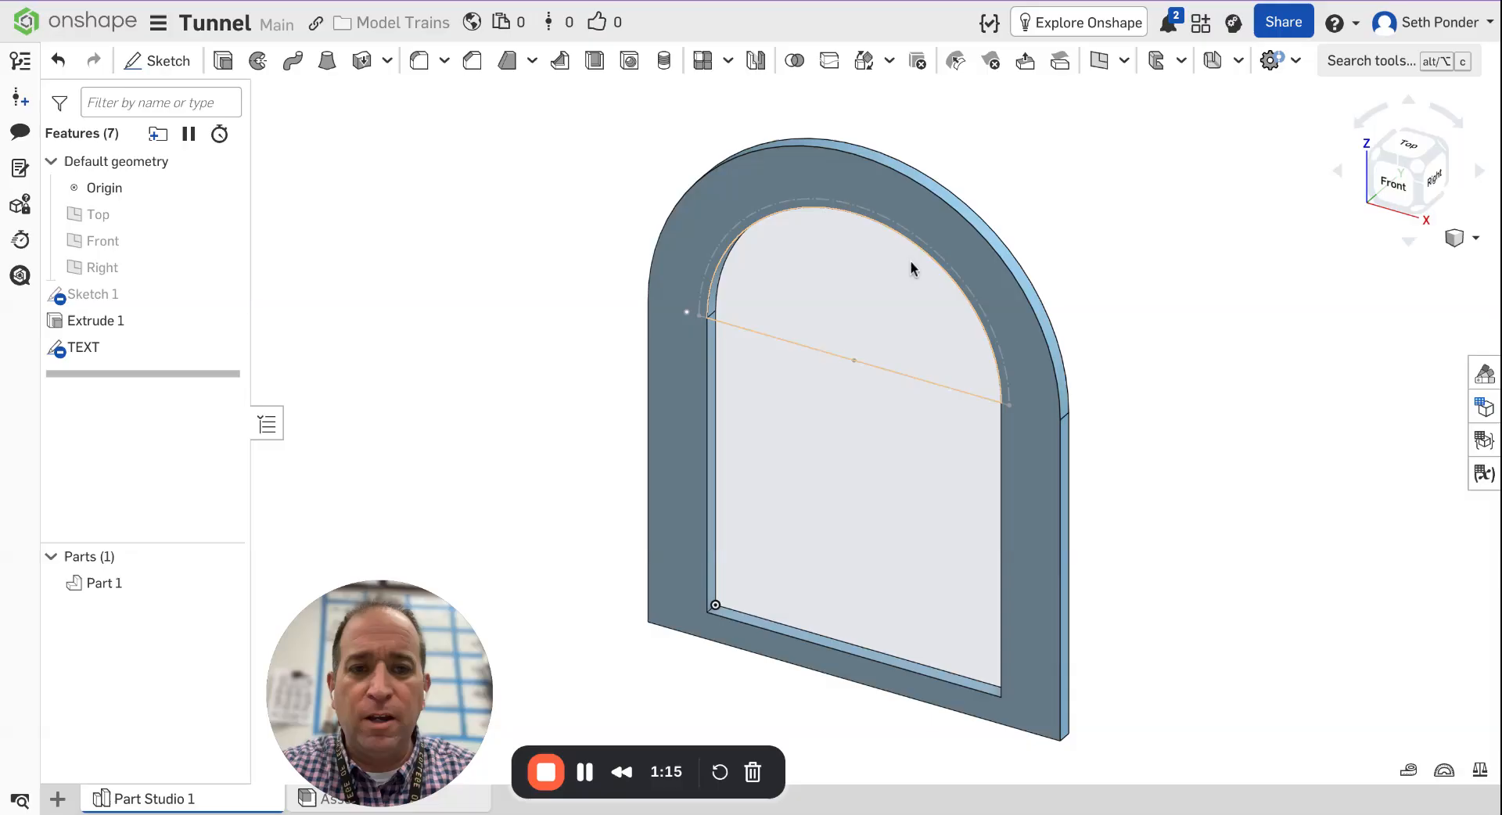
# Edit Sketch 1 in front view and dimension the inner opening's width as 5 in.
pyautogui.click(1393, 182)
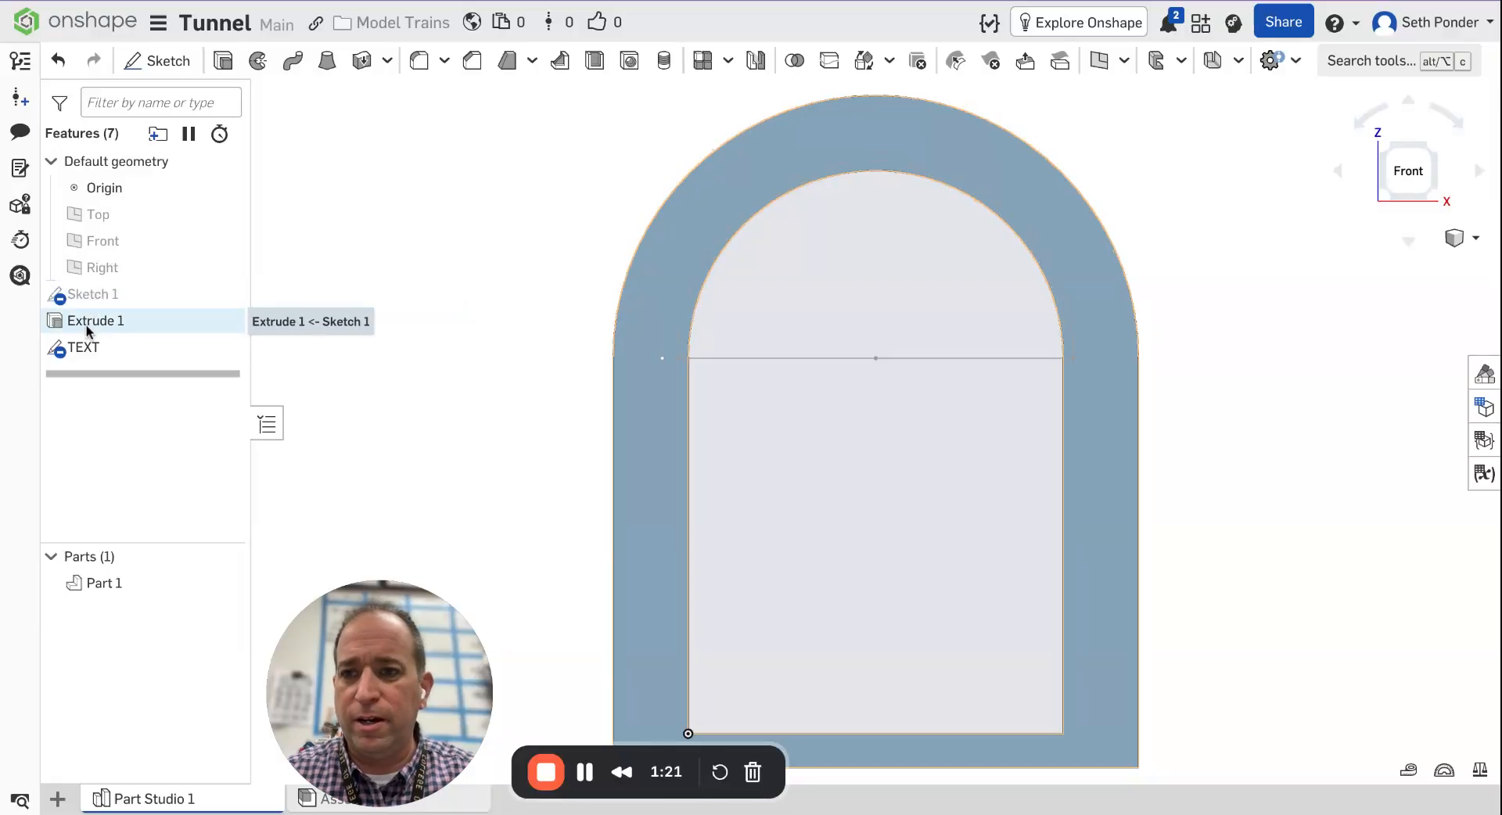
pyautogui.click(110, 302)
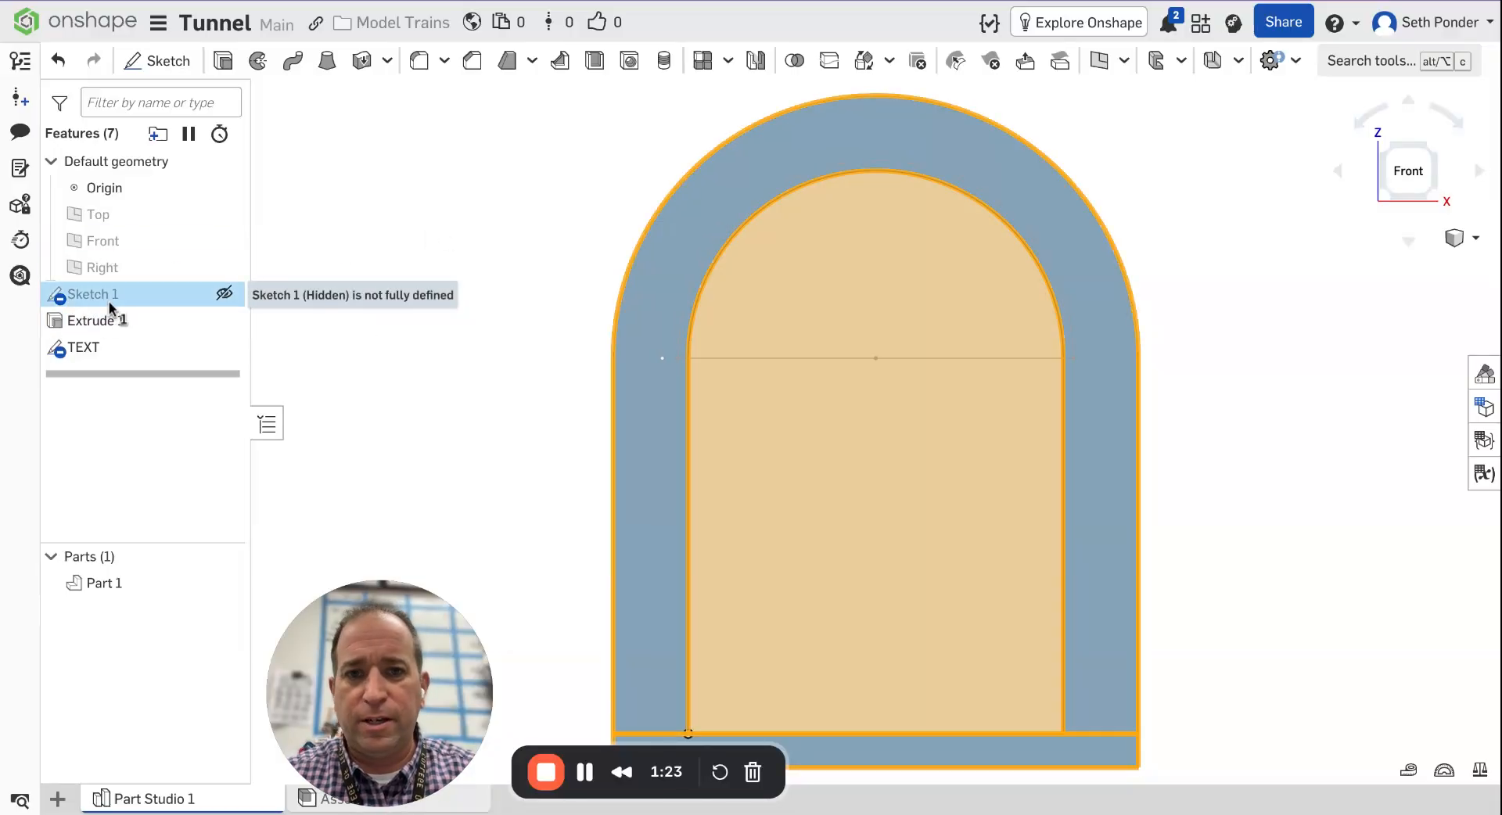
pyautogui.doubleClick(110, 301)
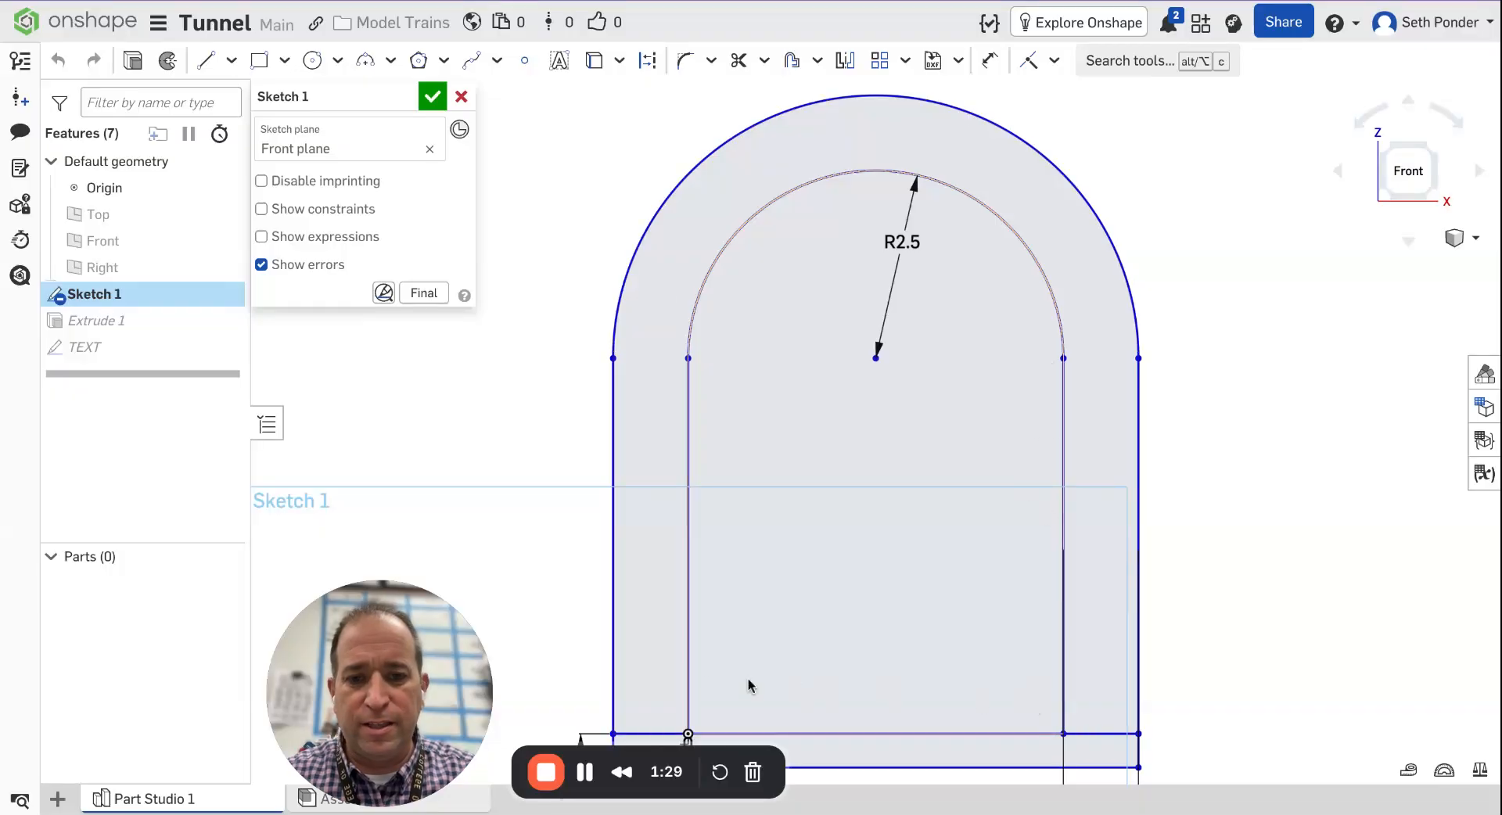
pyautogui.press('d')
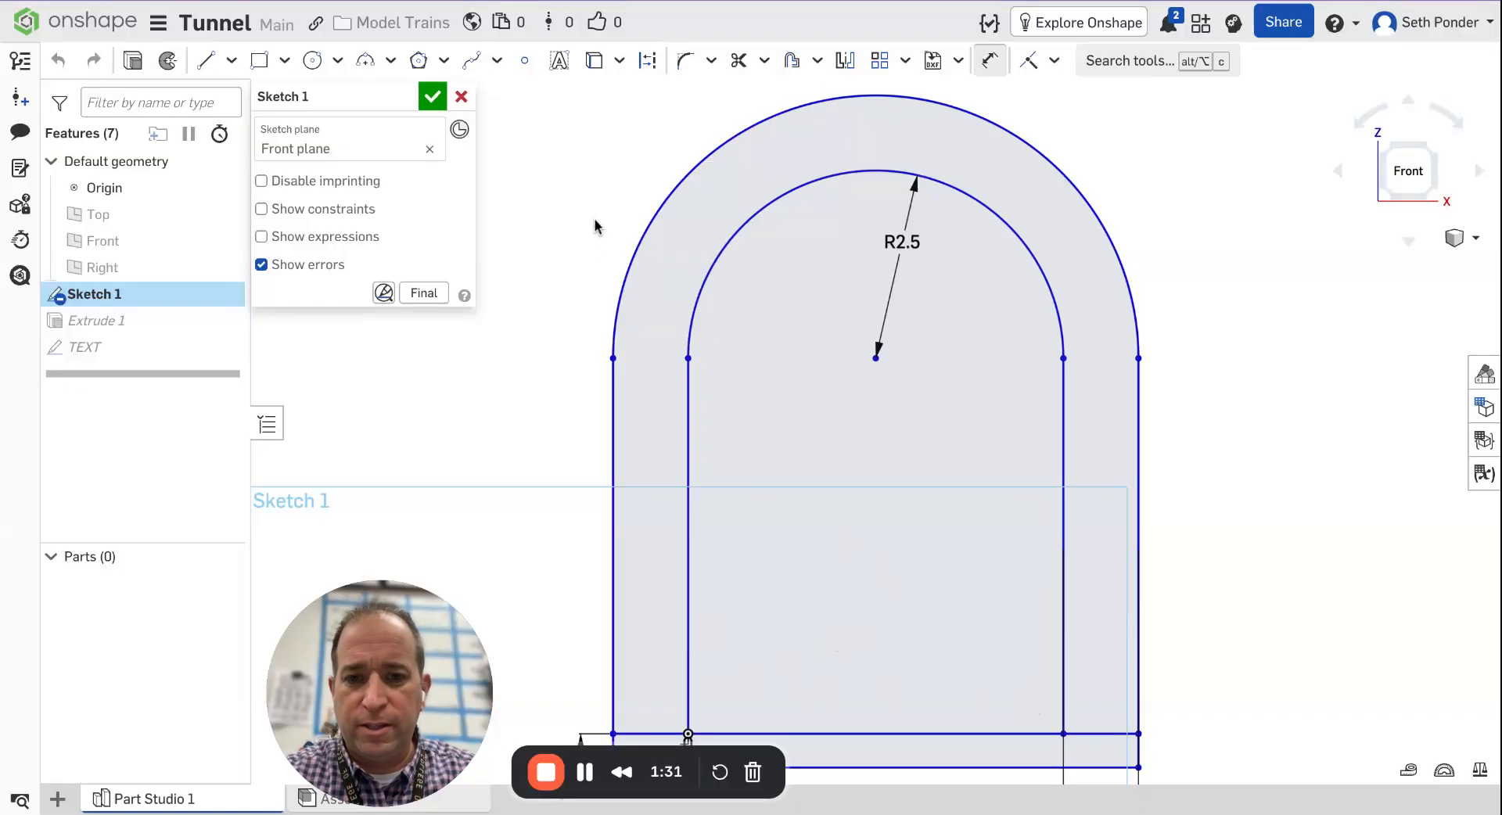
pyautogui.click(687, 521)
pyautogui.click(1065, 539)
pyautogui.click(873, 564)
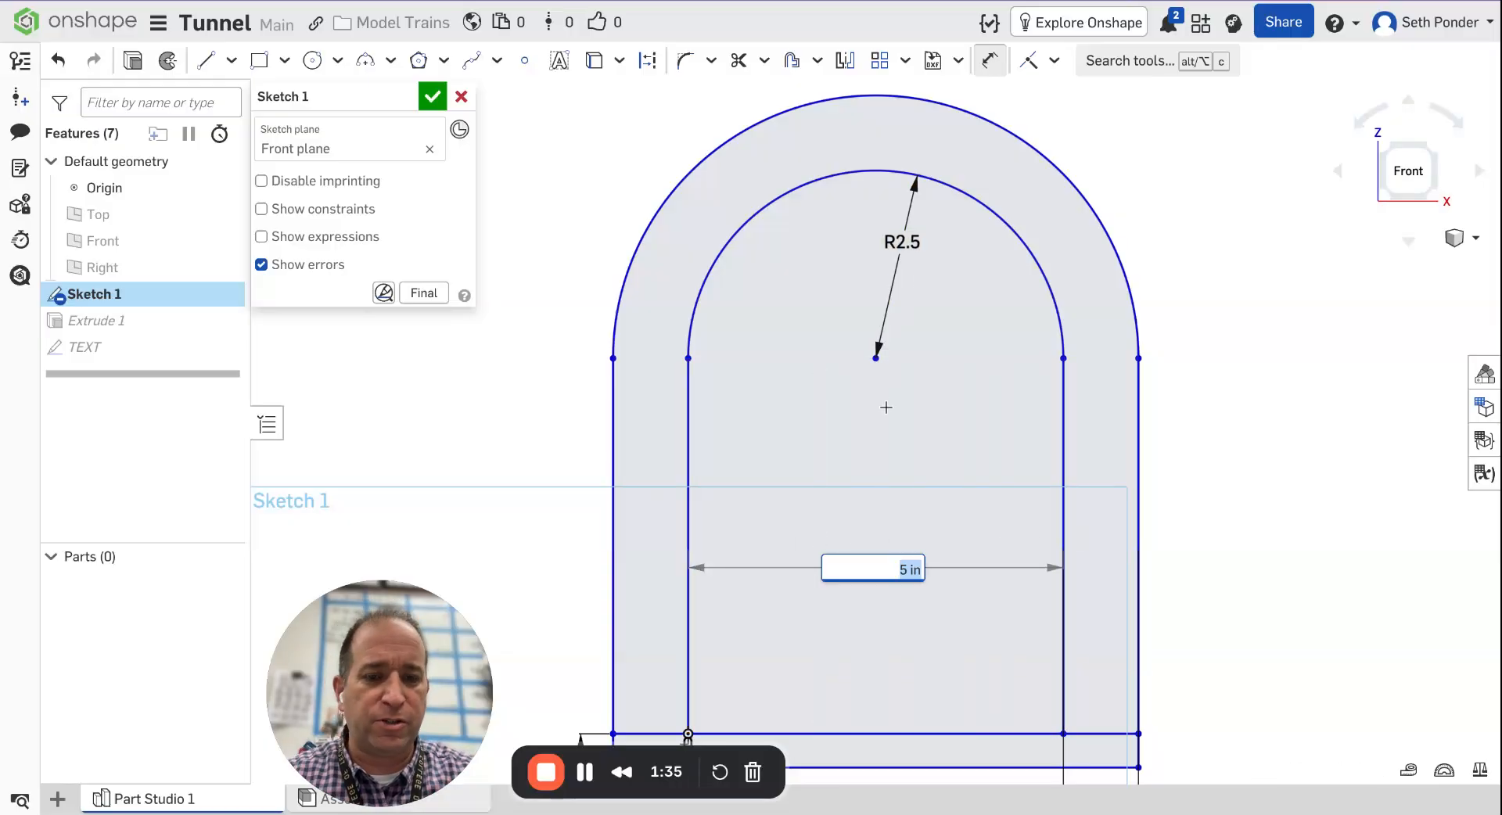
pyautogui.press('Return')
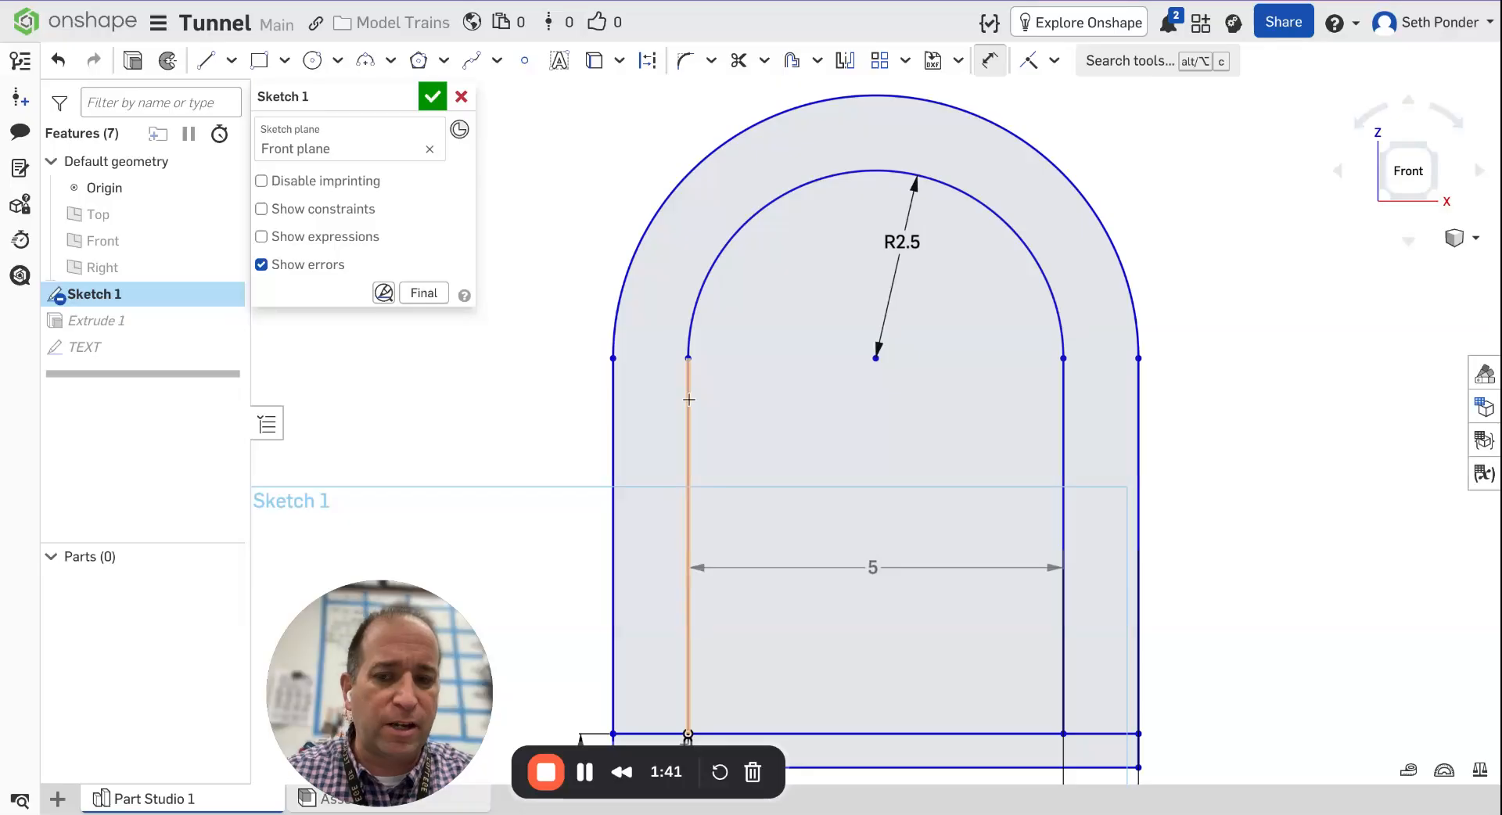
# Dimension the right wall's thickness as 1 in and close the sketch.
pyautogui.click(1064, 420)
pyautogui.click(1139, 417)
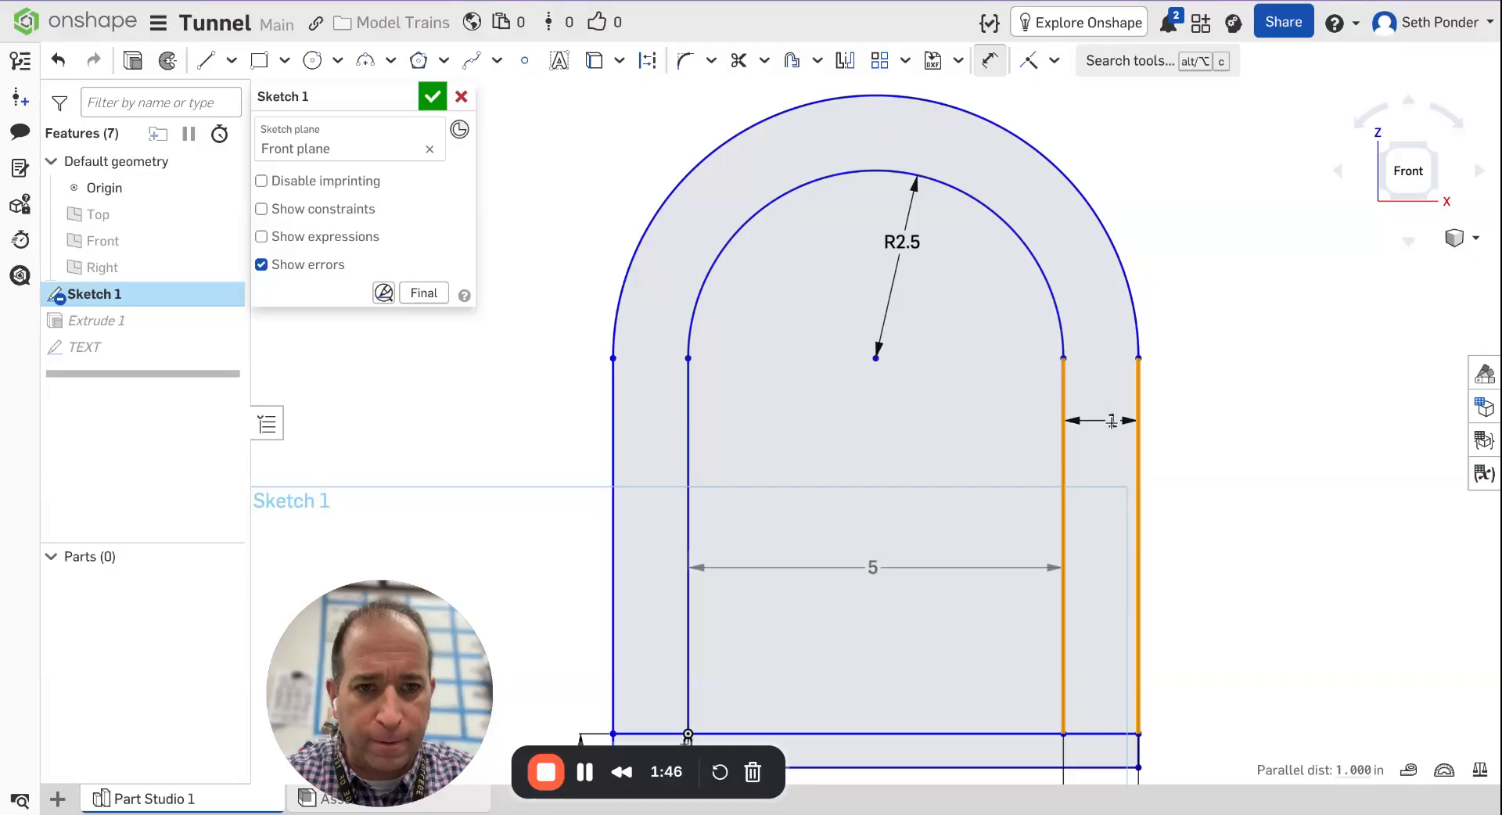
pyautogui.click(1106, 420)
pyautogui.press('Return')
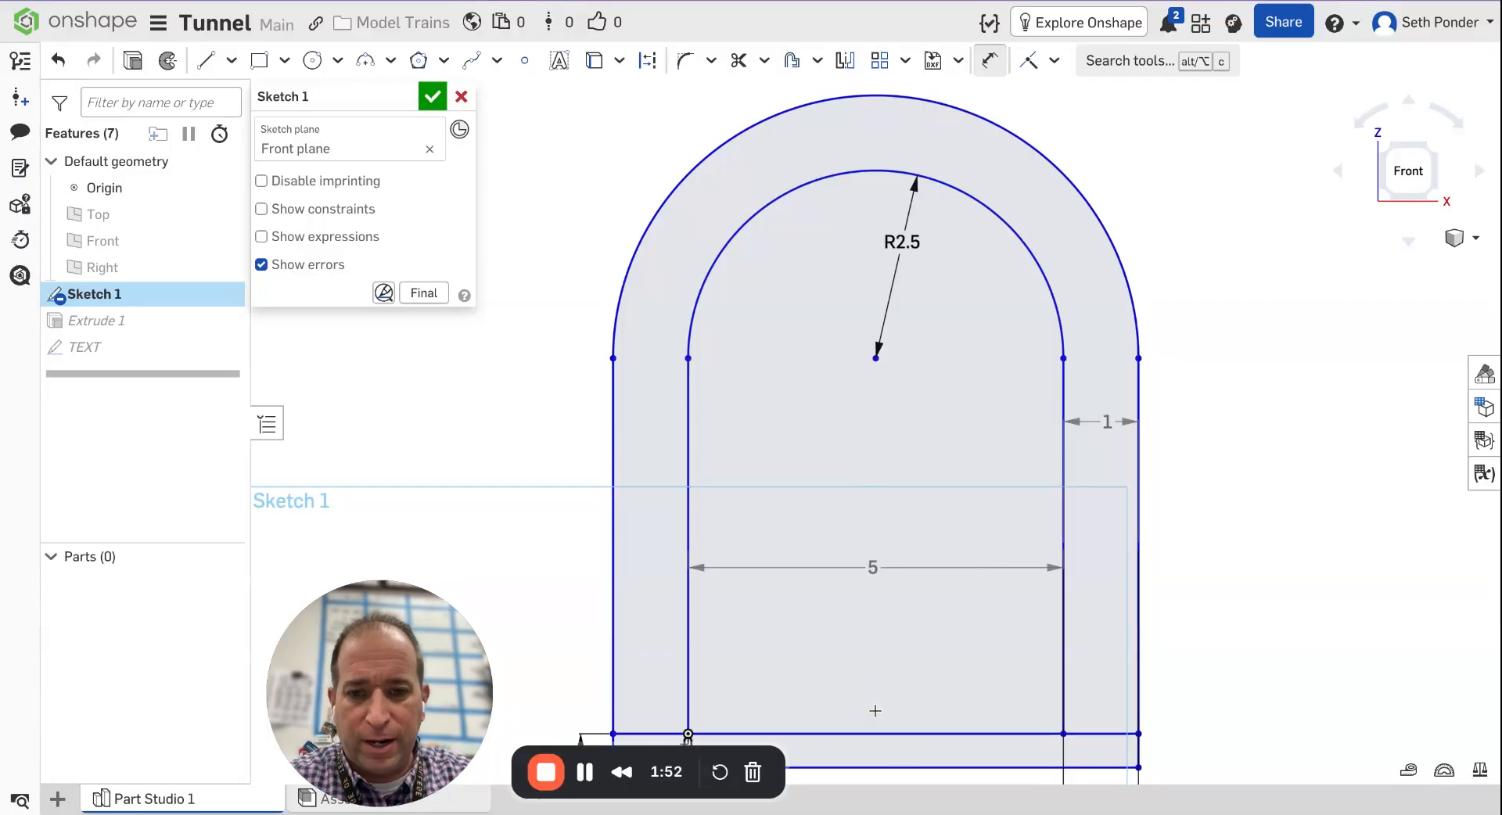
pyautogui.scroll(1, 1220, 587)
pyautogui.scroll(-2, 1220, 575)
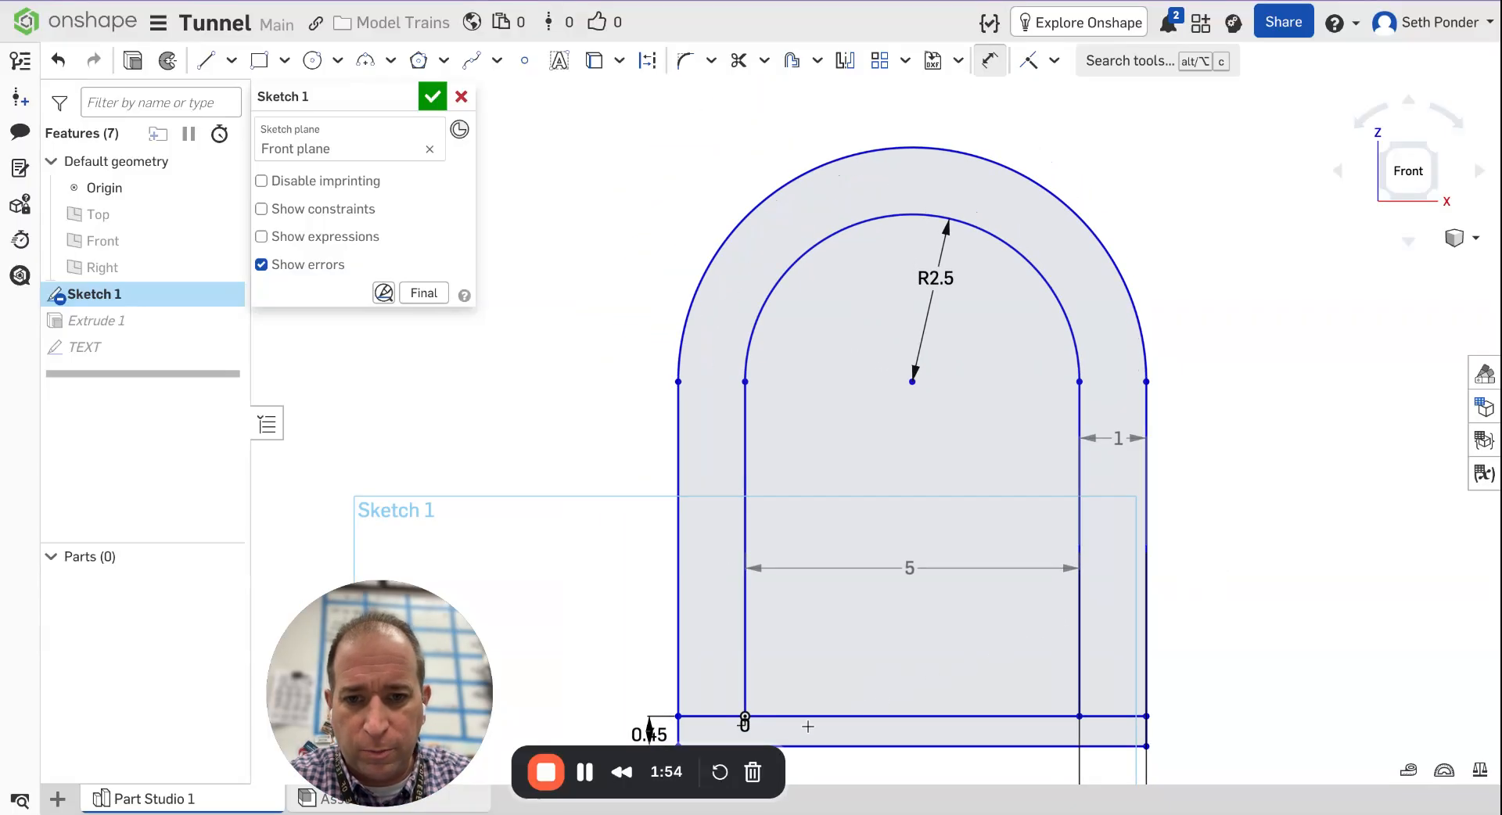
pyautogui.scroll(-1, 654, 720)
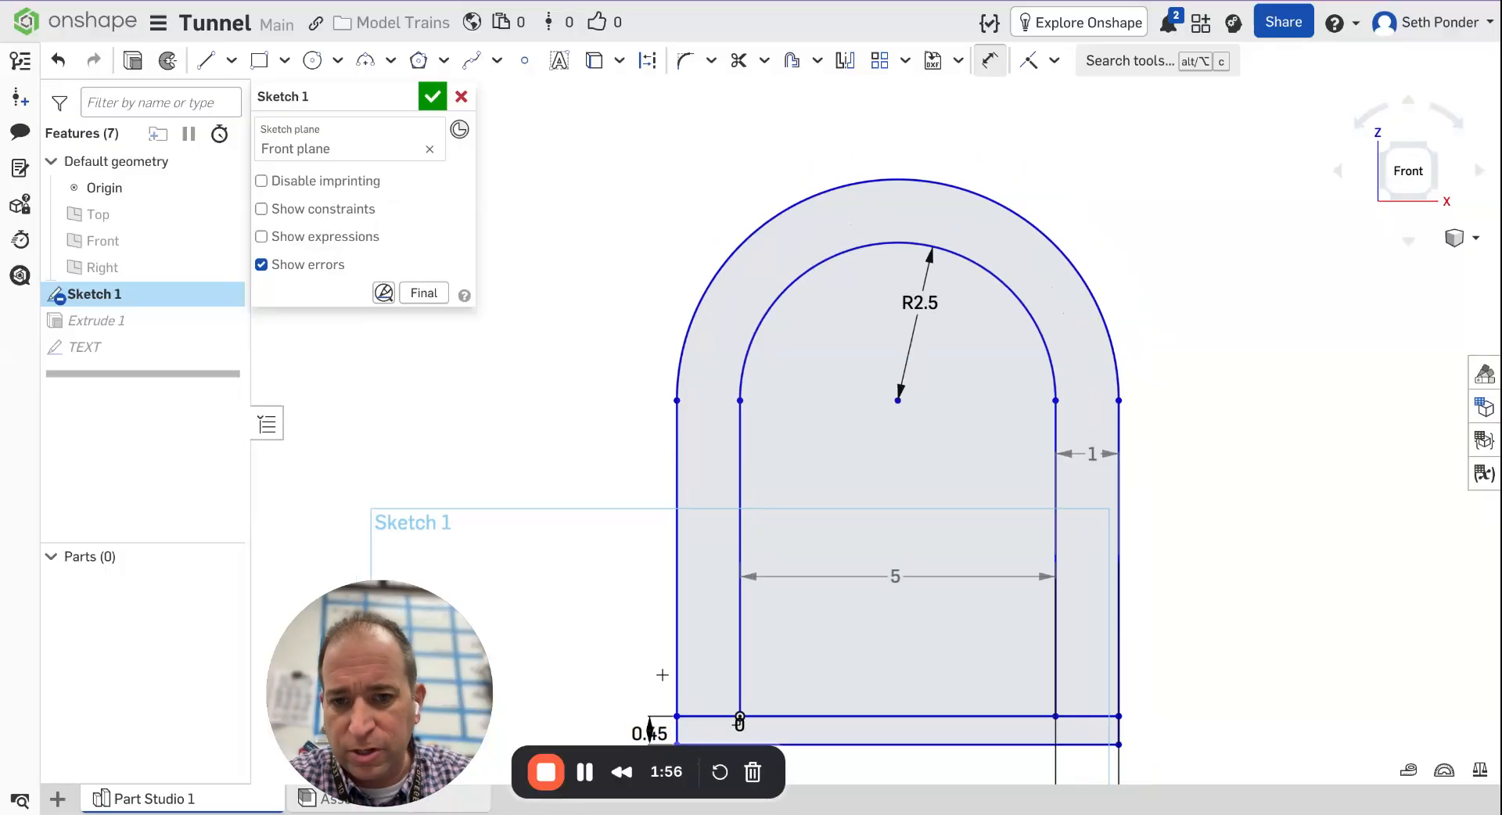
pyautogui.click(432, 96)
# Open Extrude 1 to review its settings and accept it.
pyautogui.doubleClick(110, 324)
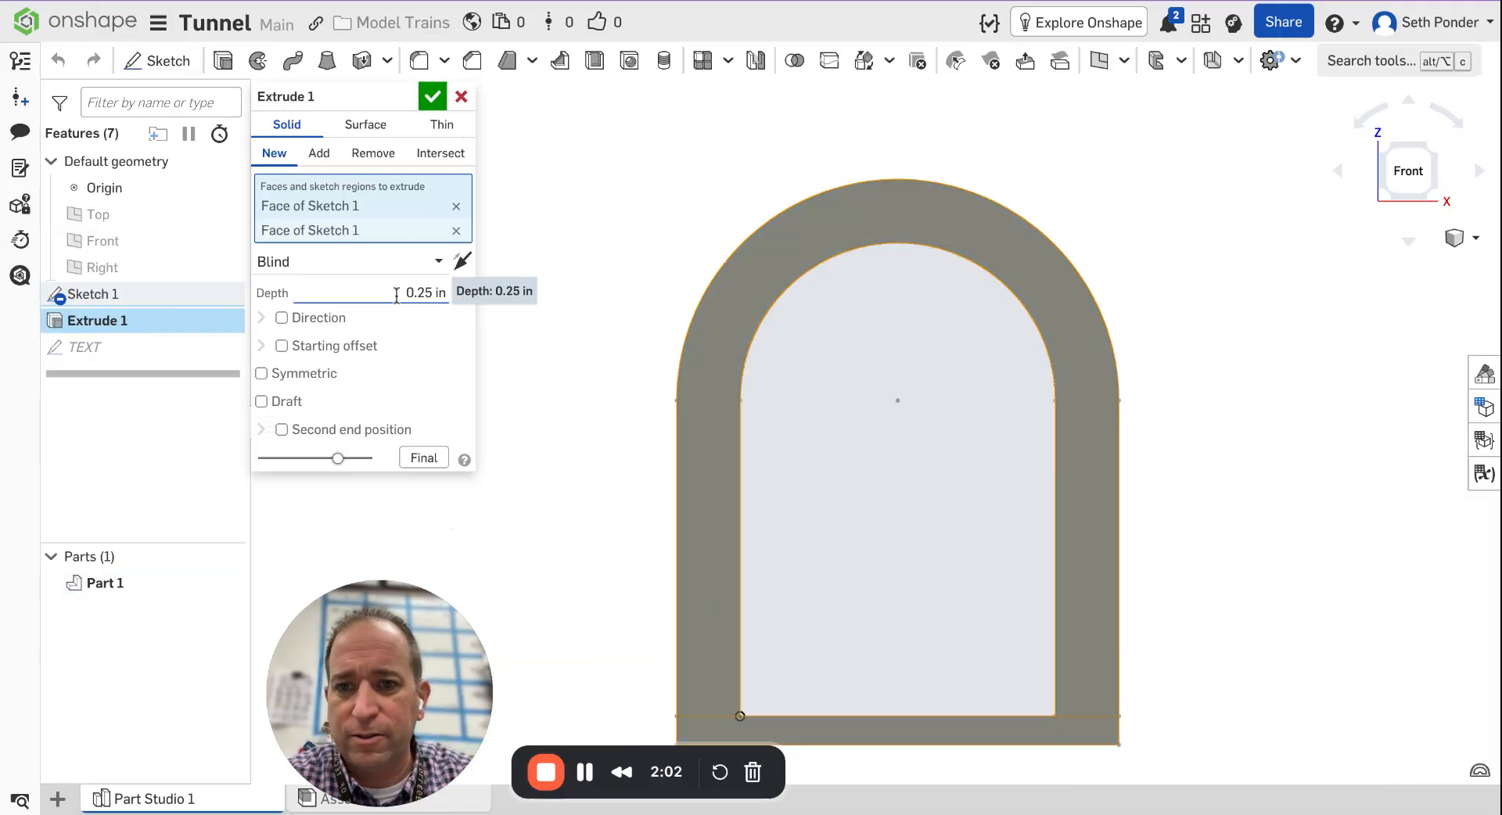
pyautogui.click(432, 96)
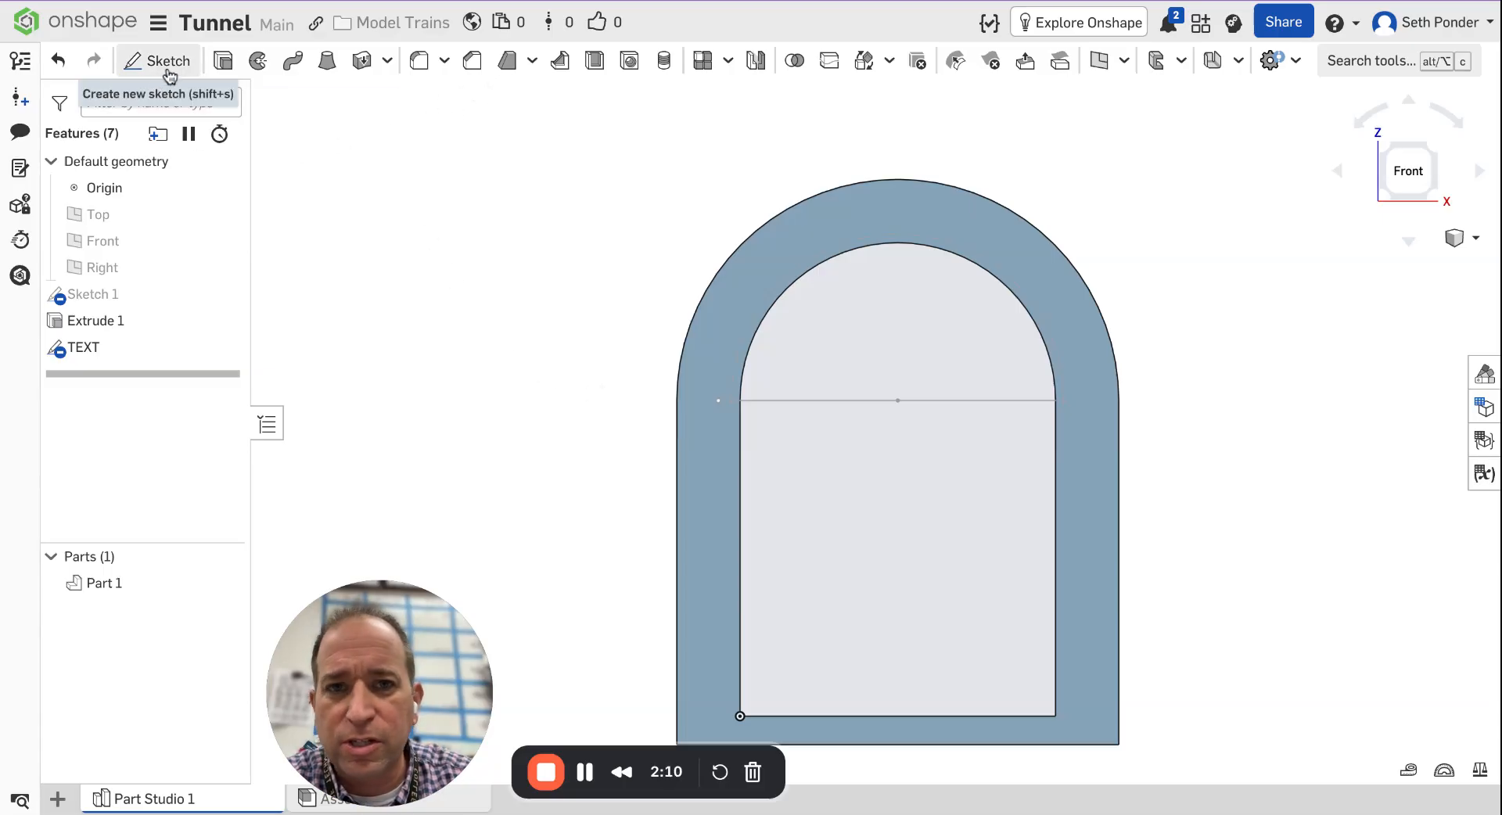
pyautogui.doubleClick(110, 347)
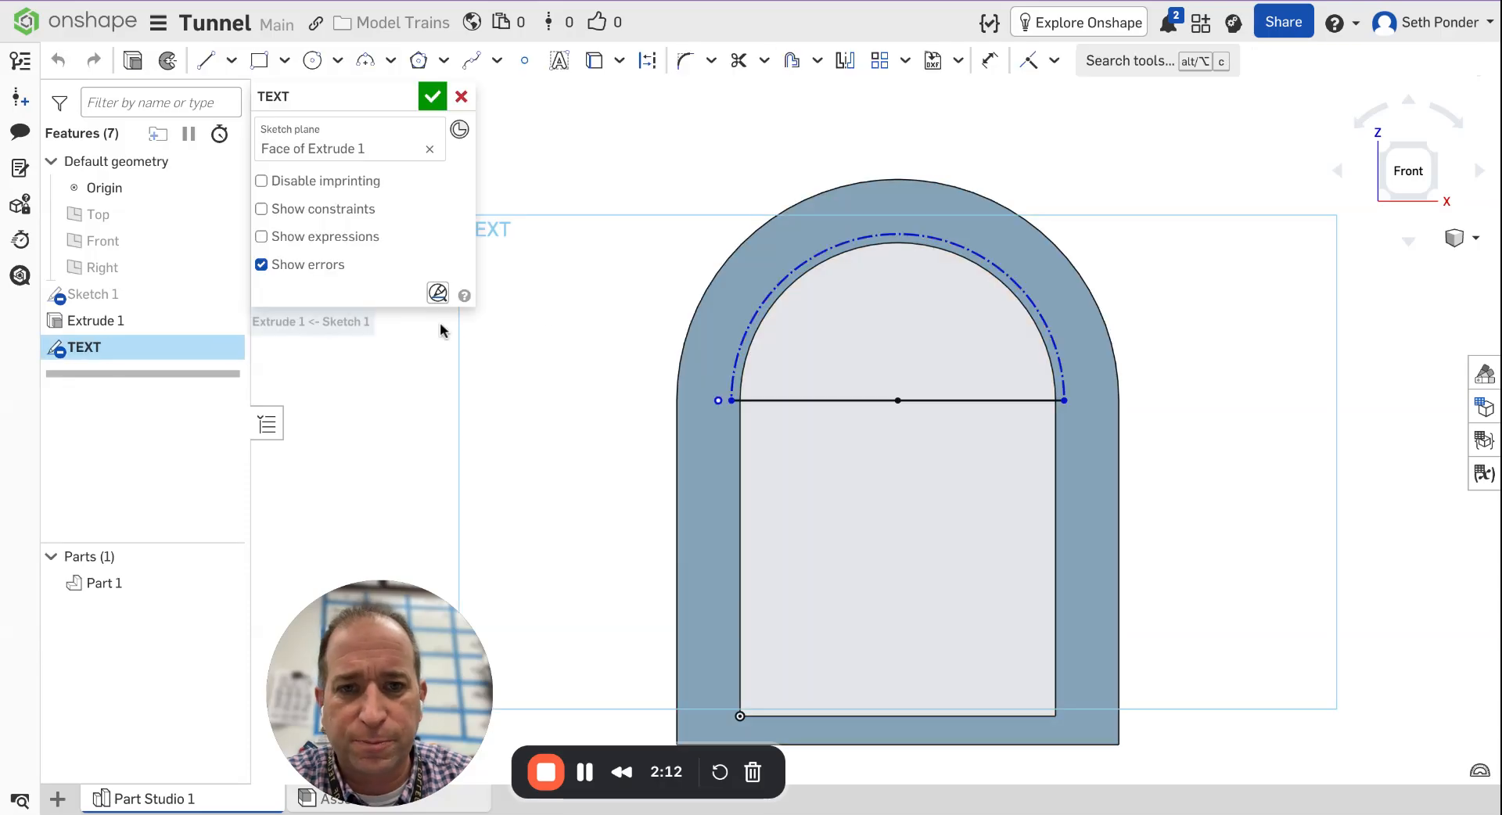
pyautogui.click(559, 61)
pyautogui.click(803, 209)
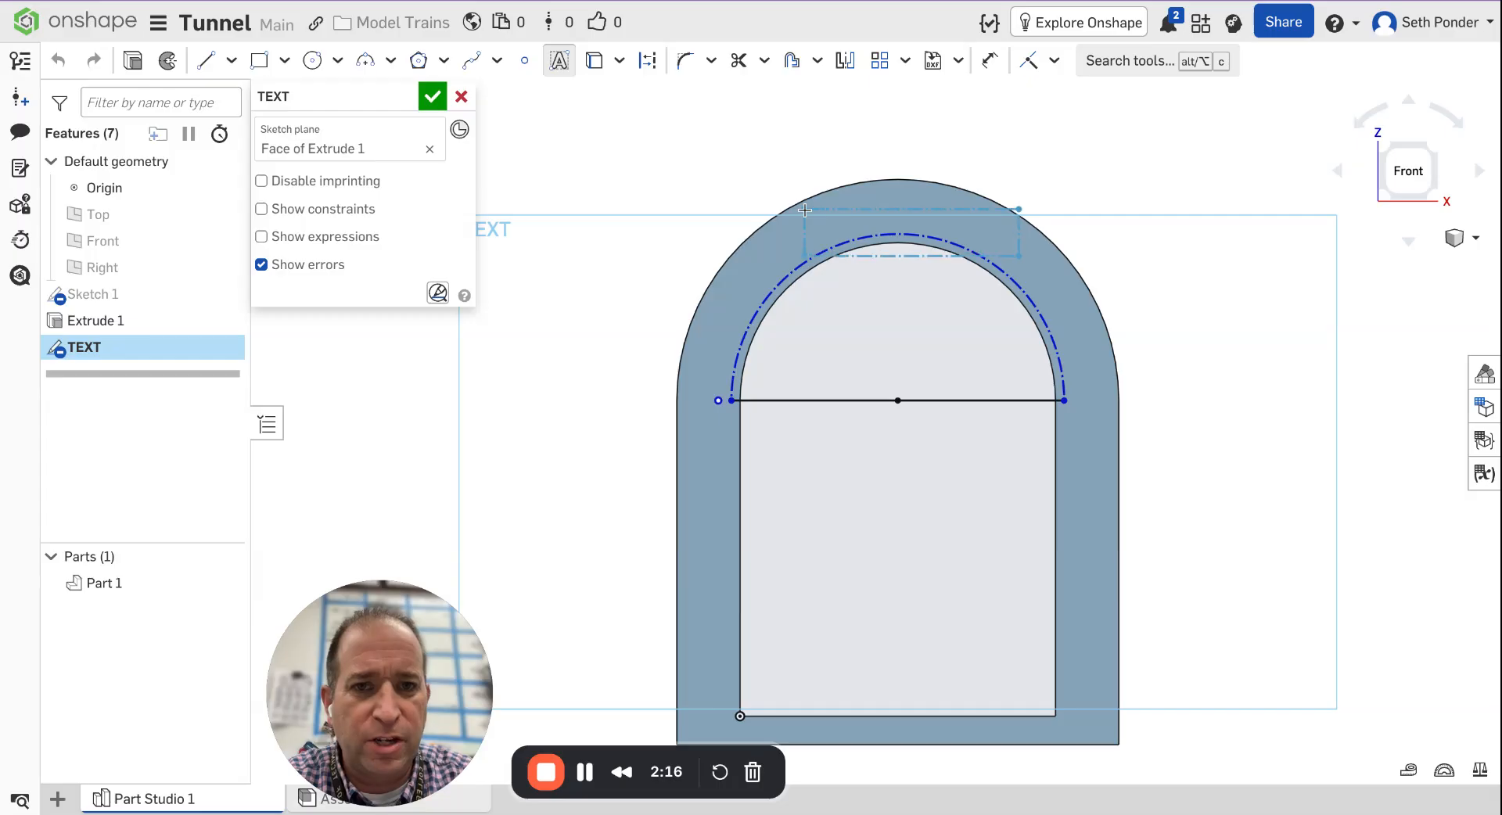
pyautogui.click(1019, 210)
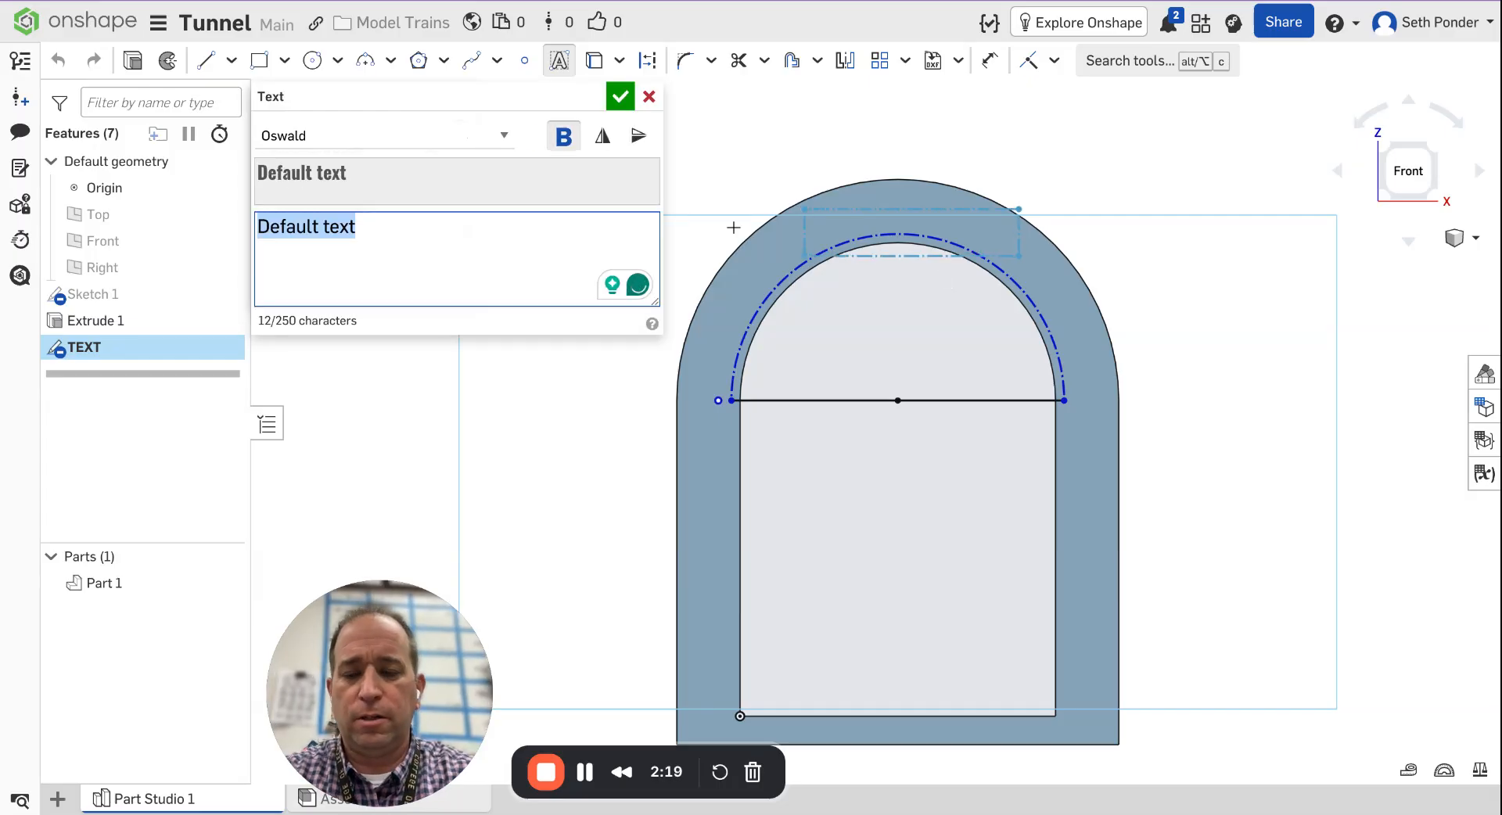
pyautogui.write('Tunnel')
pyautogui.press('Return')
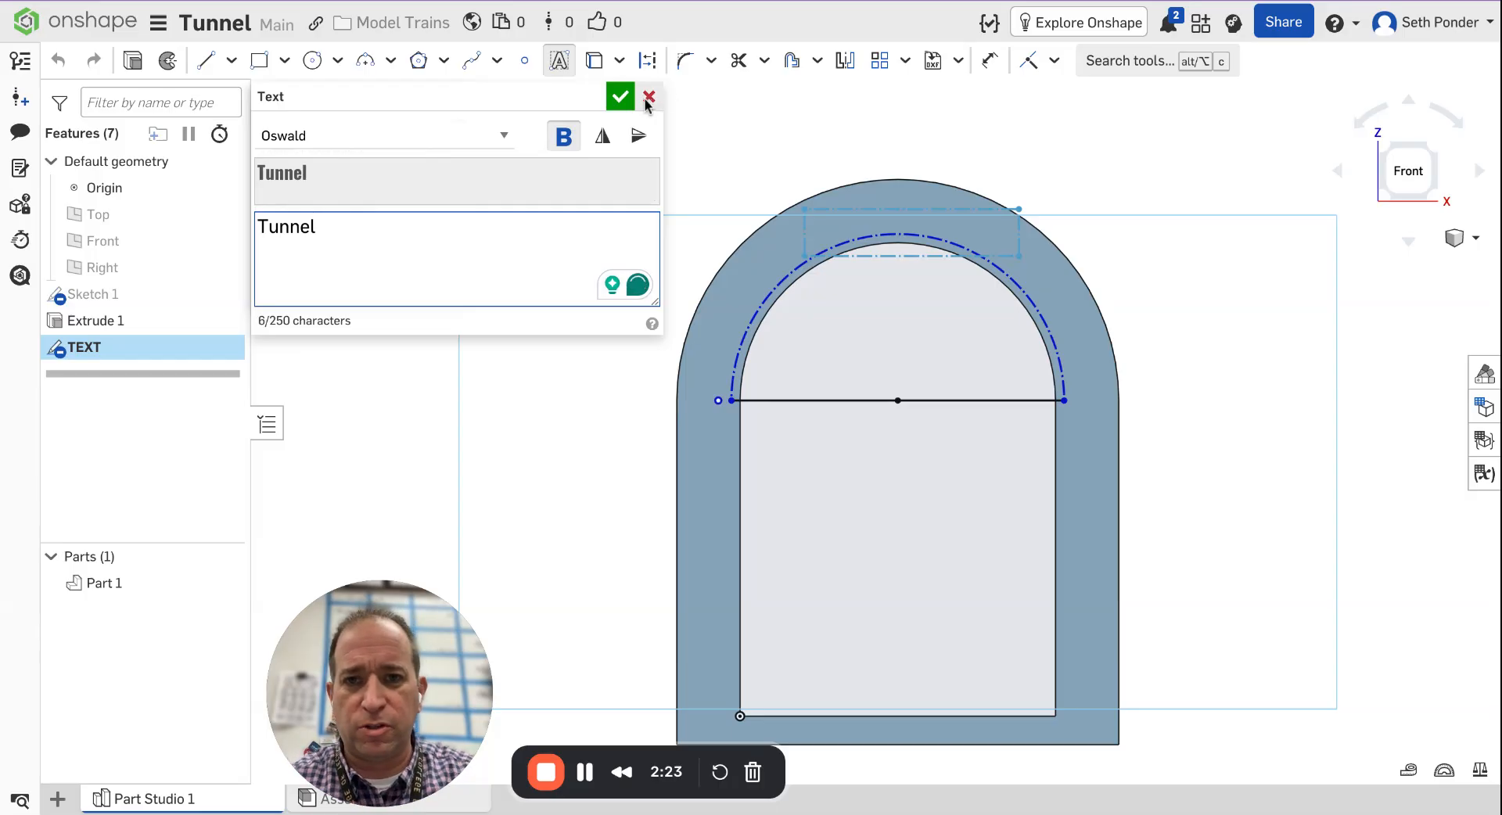
pyautogui.click(619, 96)
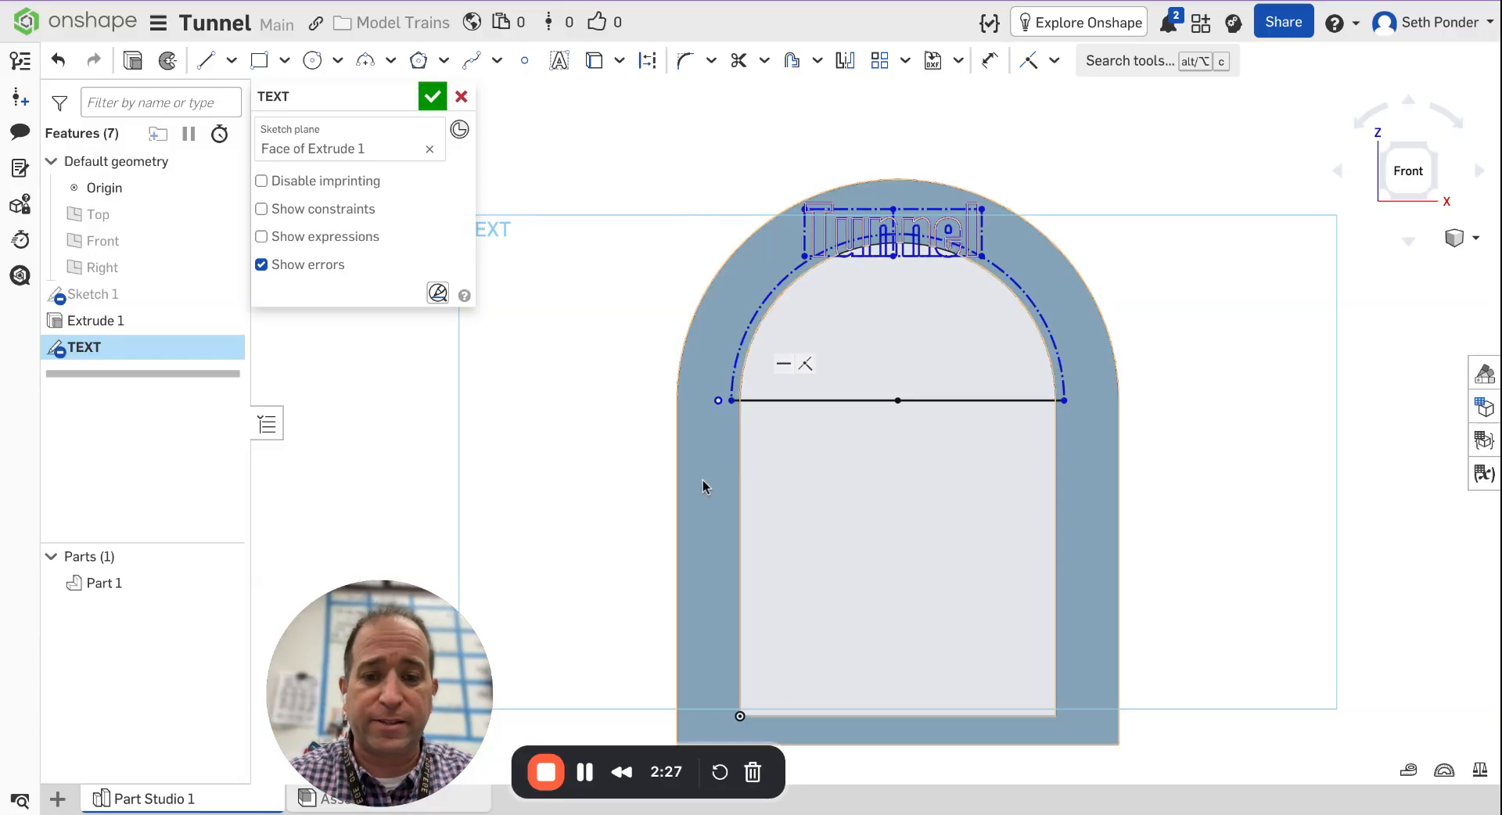
pyautogui.click(461, 96)
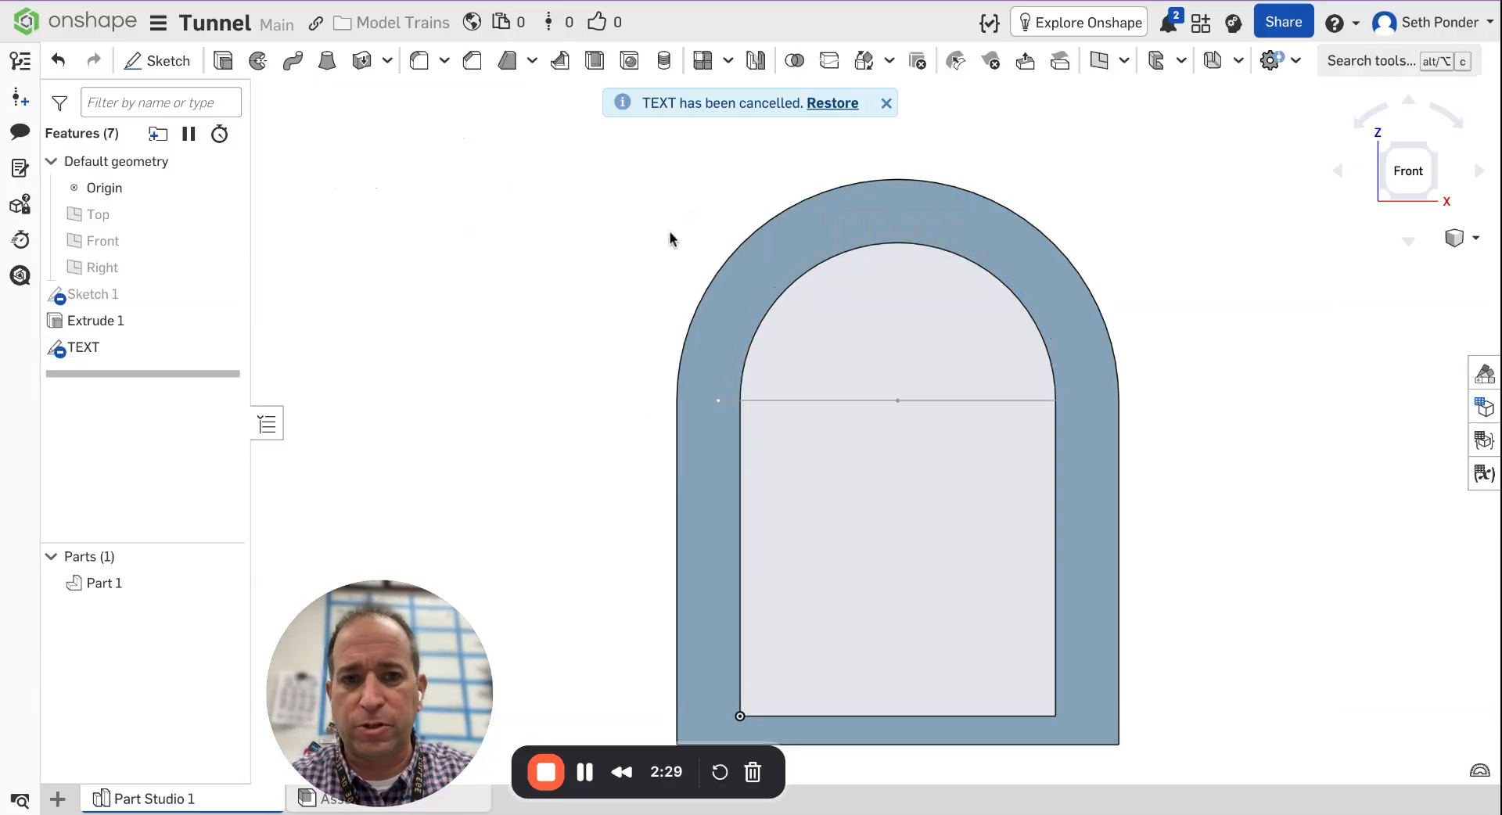
# Open the TEXT sketch to inspect its construction arc and baseline, then close it.
pyautogui.click(83, 350)
pyautogui.doubleClick(86, 347)
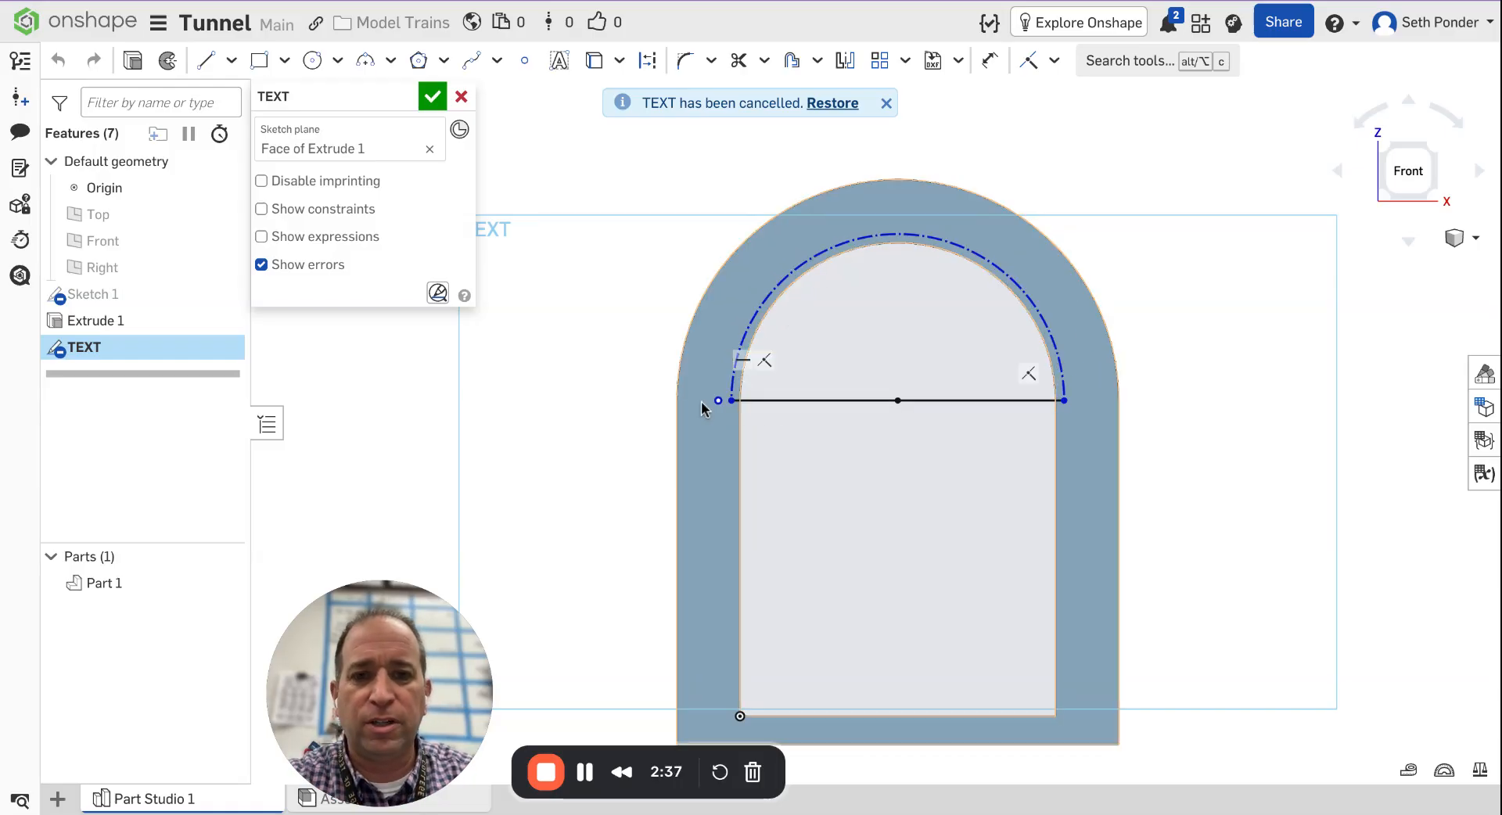
pyautogui.click(740, 403)
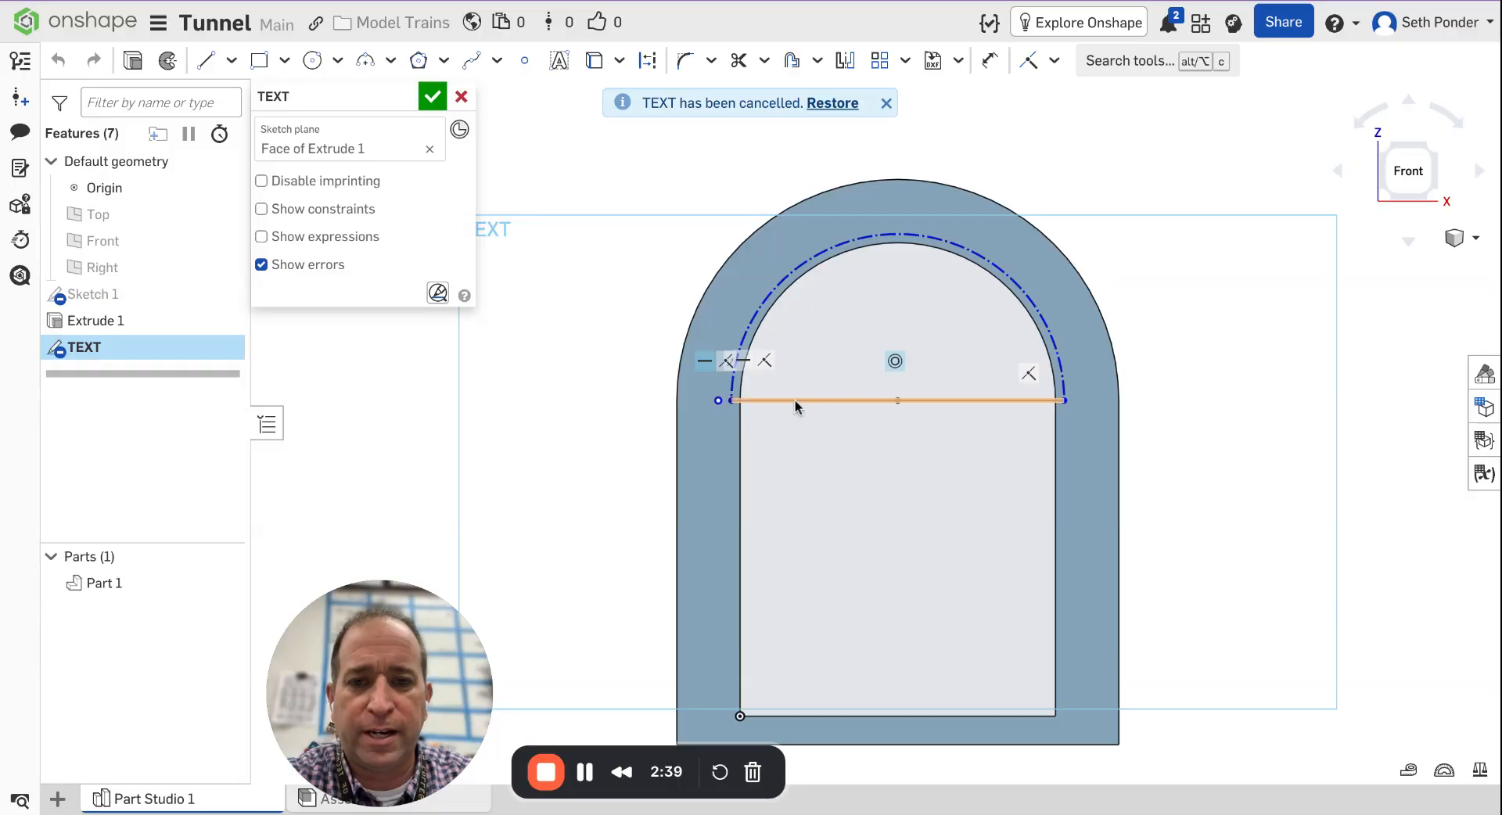
pyautogui.click(903, 443)
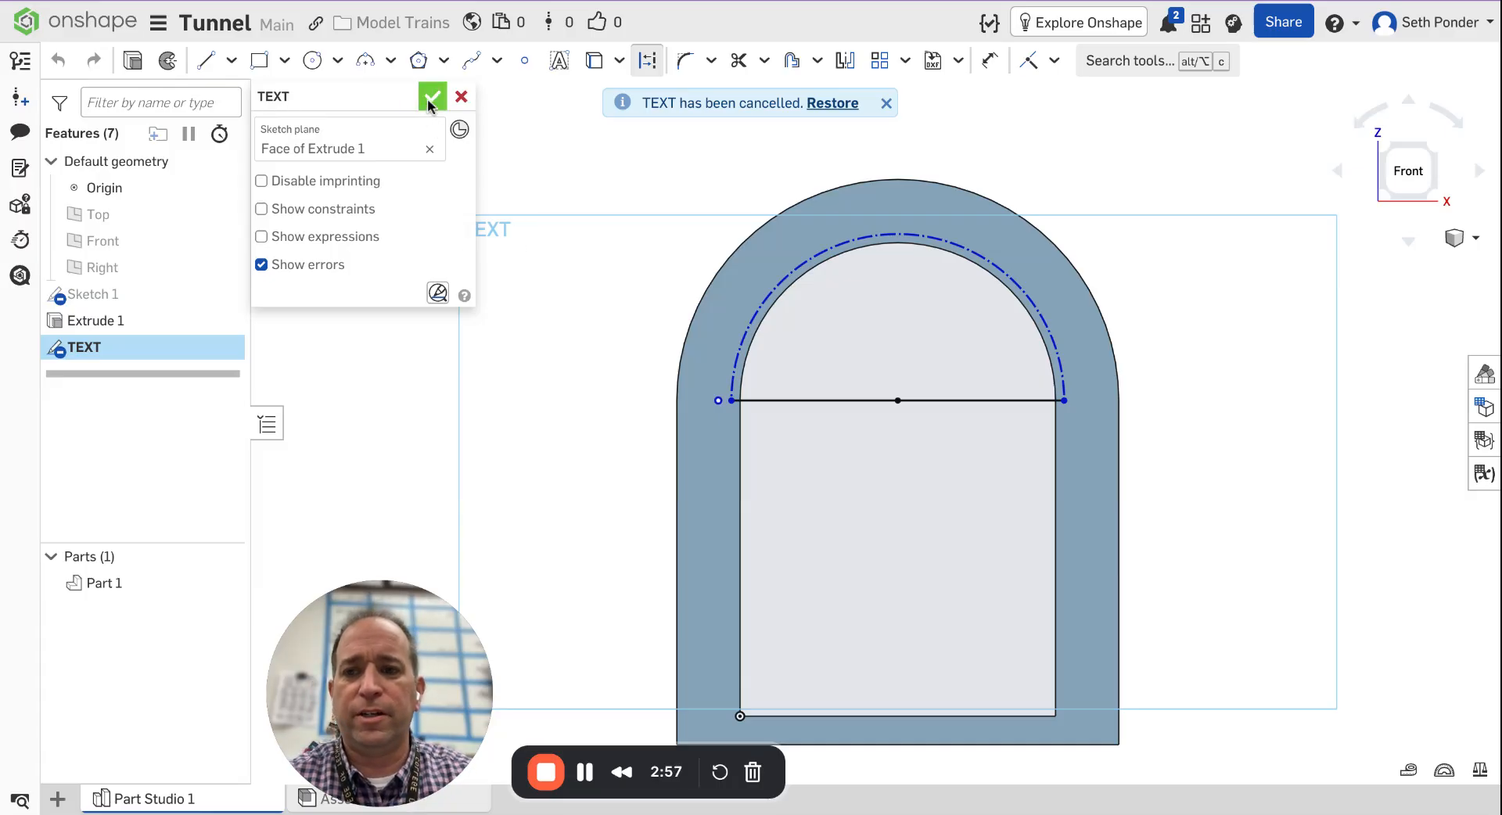
pyautogui.click(432, 97)
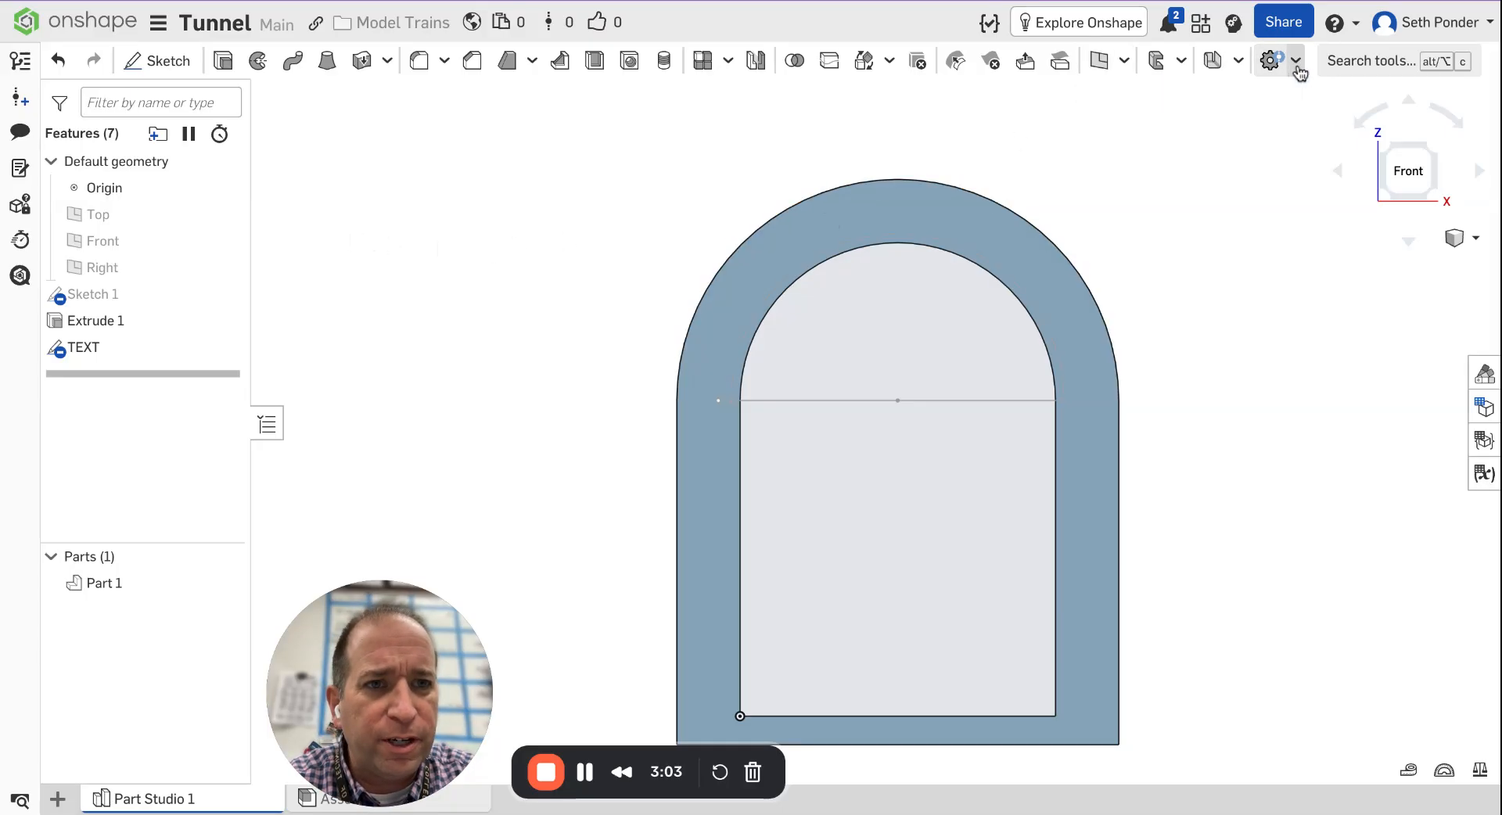
# Search the tools for surface to locate the Surface Text feature.
pyautogui.click(1379, 61)
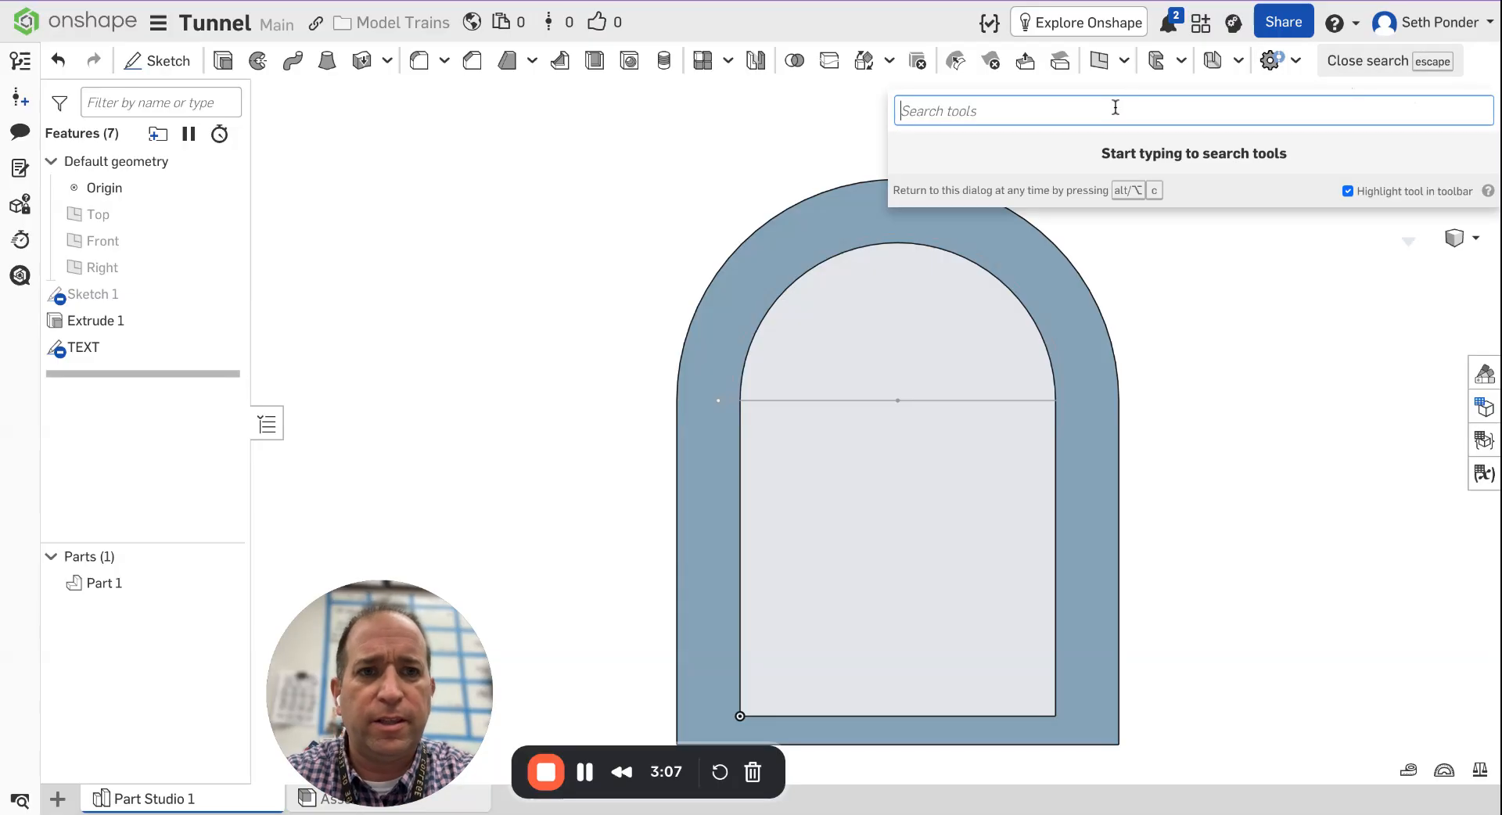
pyautogui.write('surface')
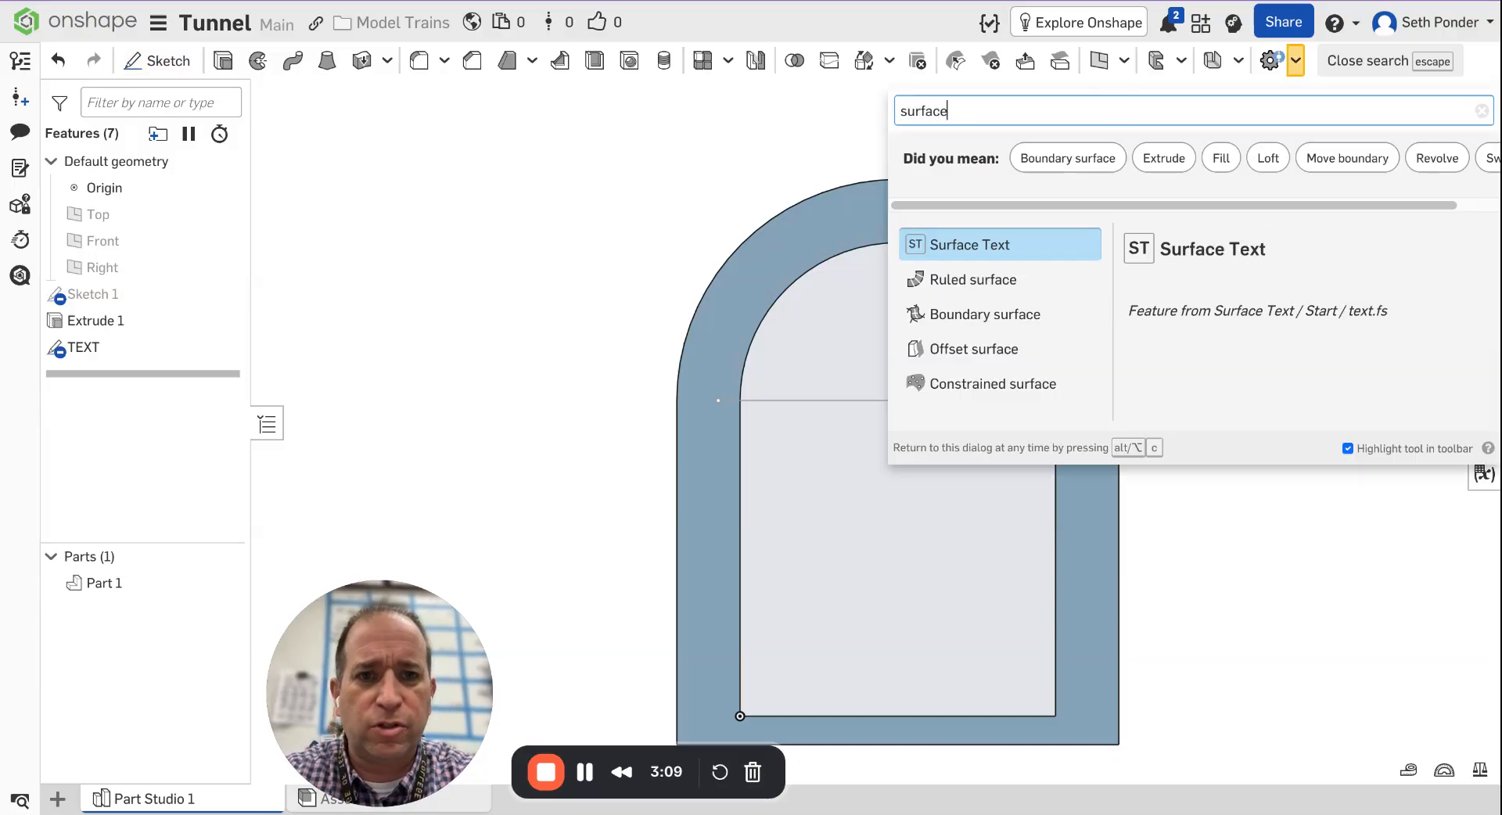
pyautogui.click(1013, 249)
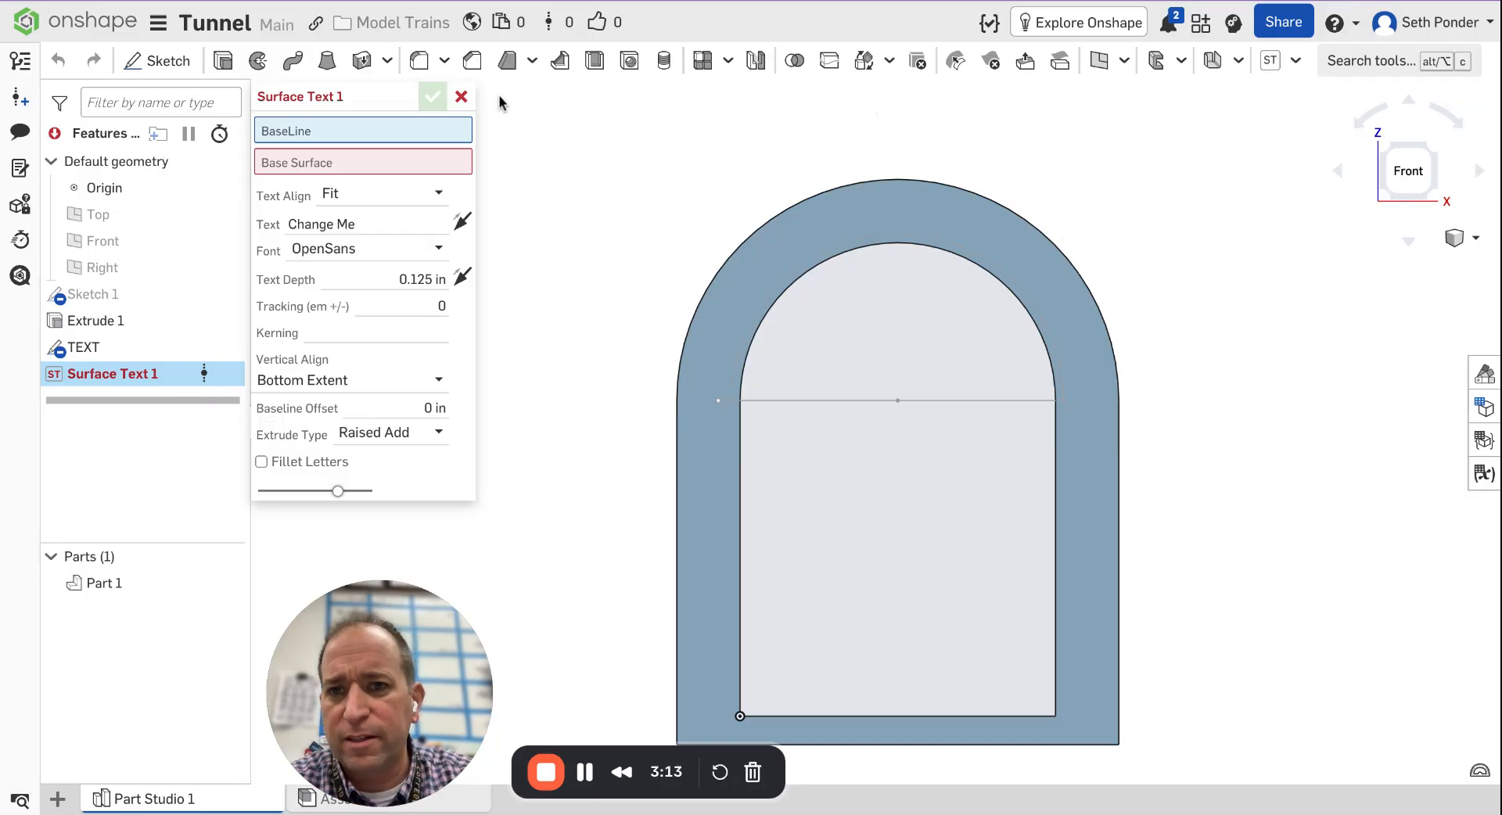
pyautogui.click(461, 97)
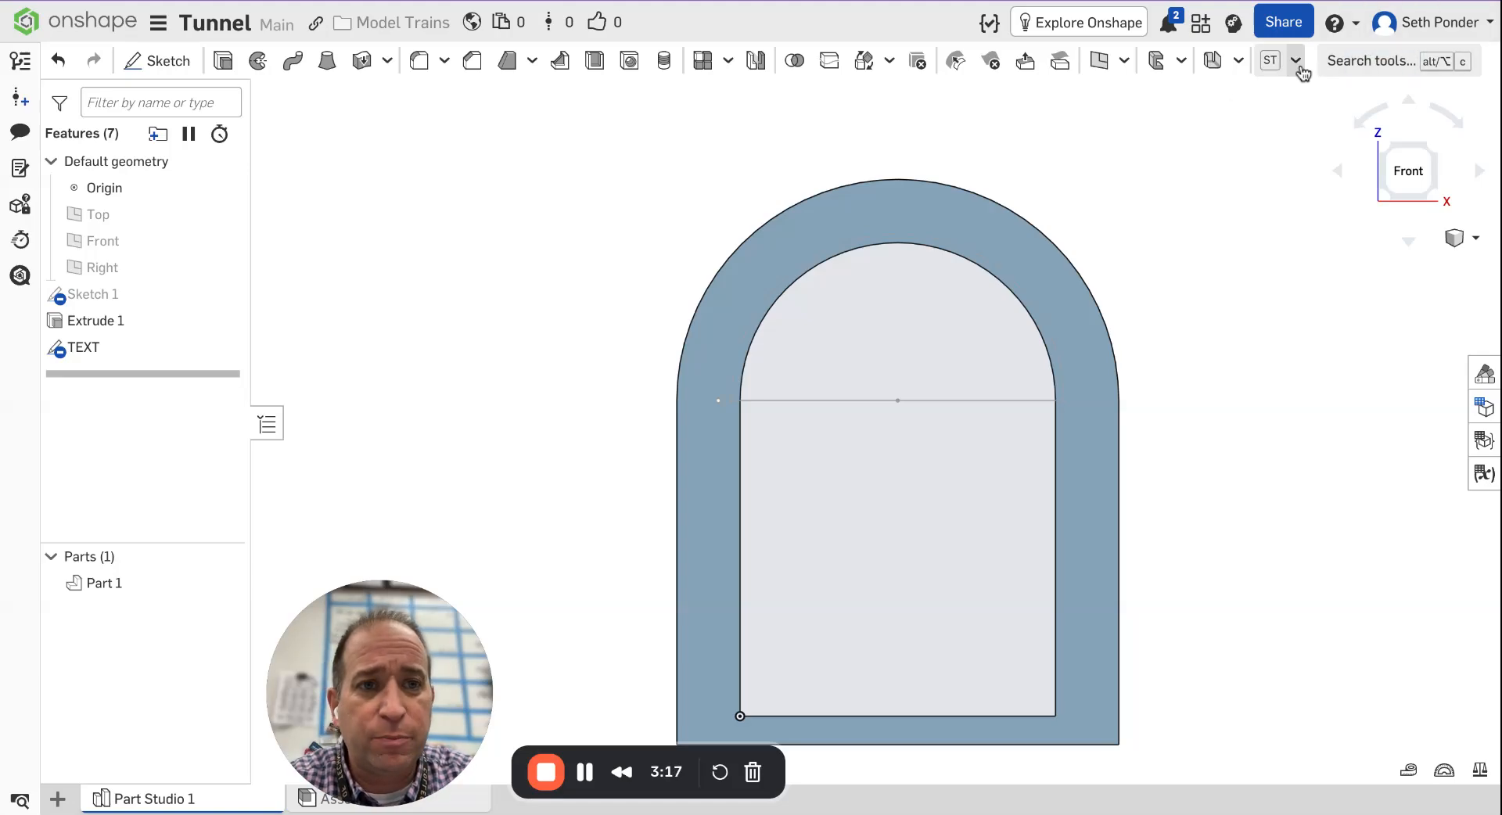
pyautogui.click(1377, 63)
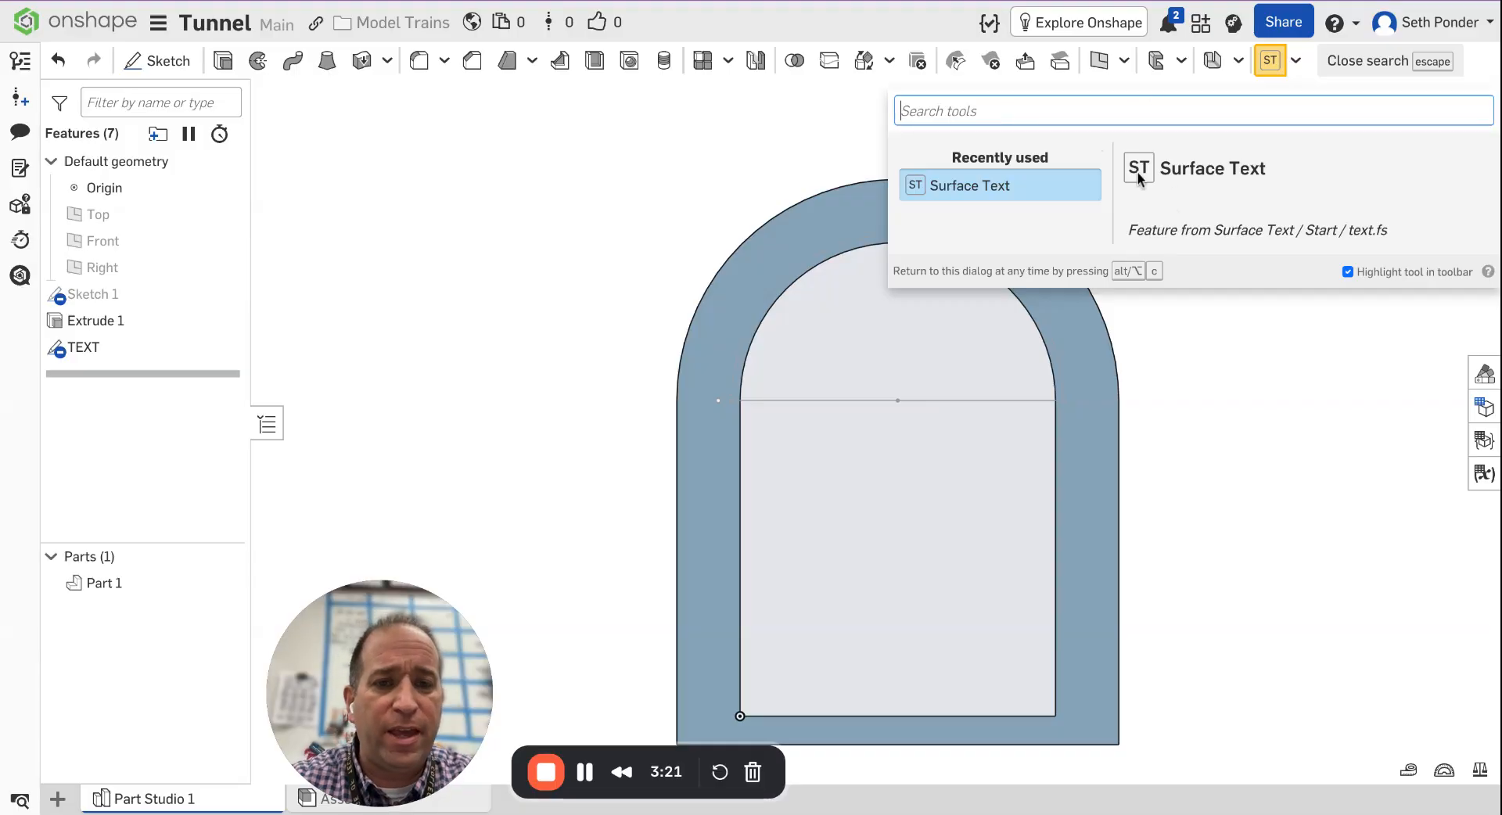
pyautogui.write('surface')
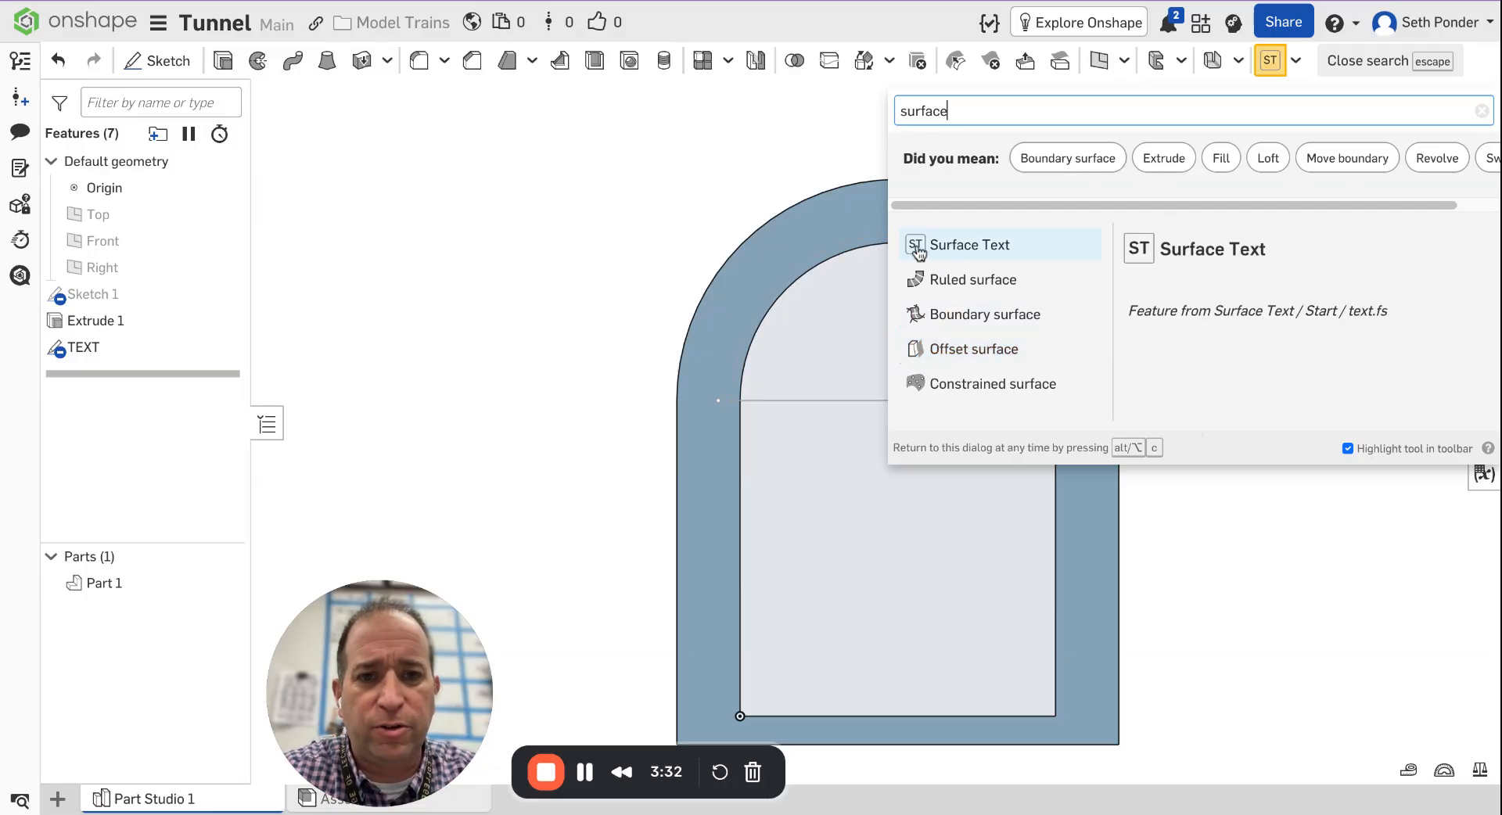
pyautogui.press('Escape')
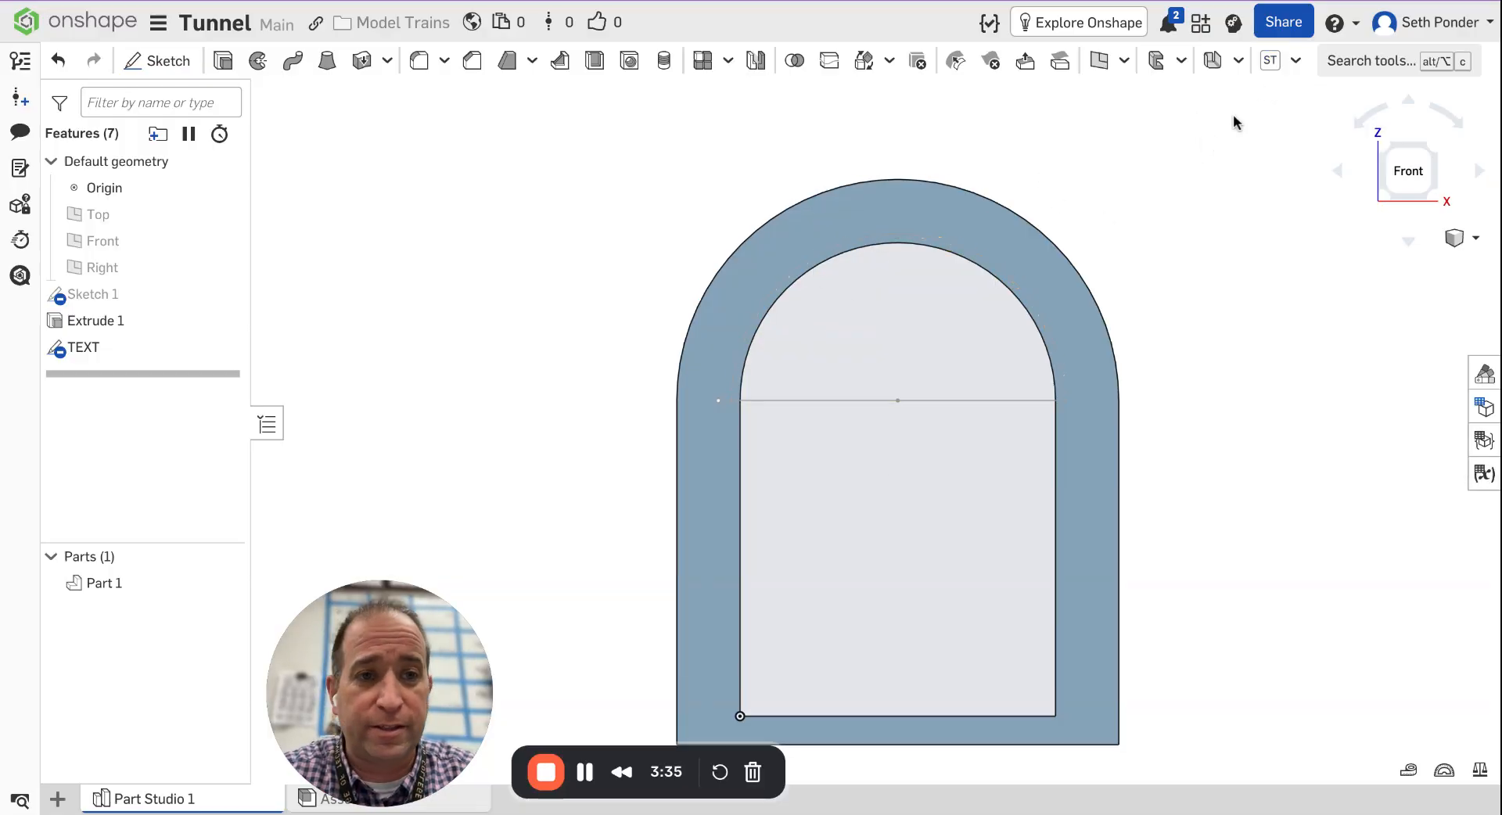
# Start a Surface Text feature, using the TEXT sketch's arc as the baseline and its arch face as the base surface.
pyautogui.click(1270, 65)
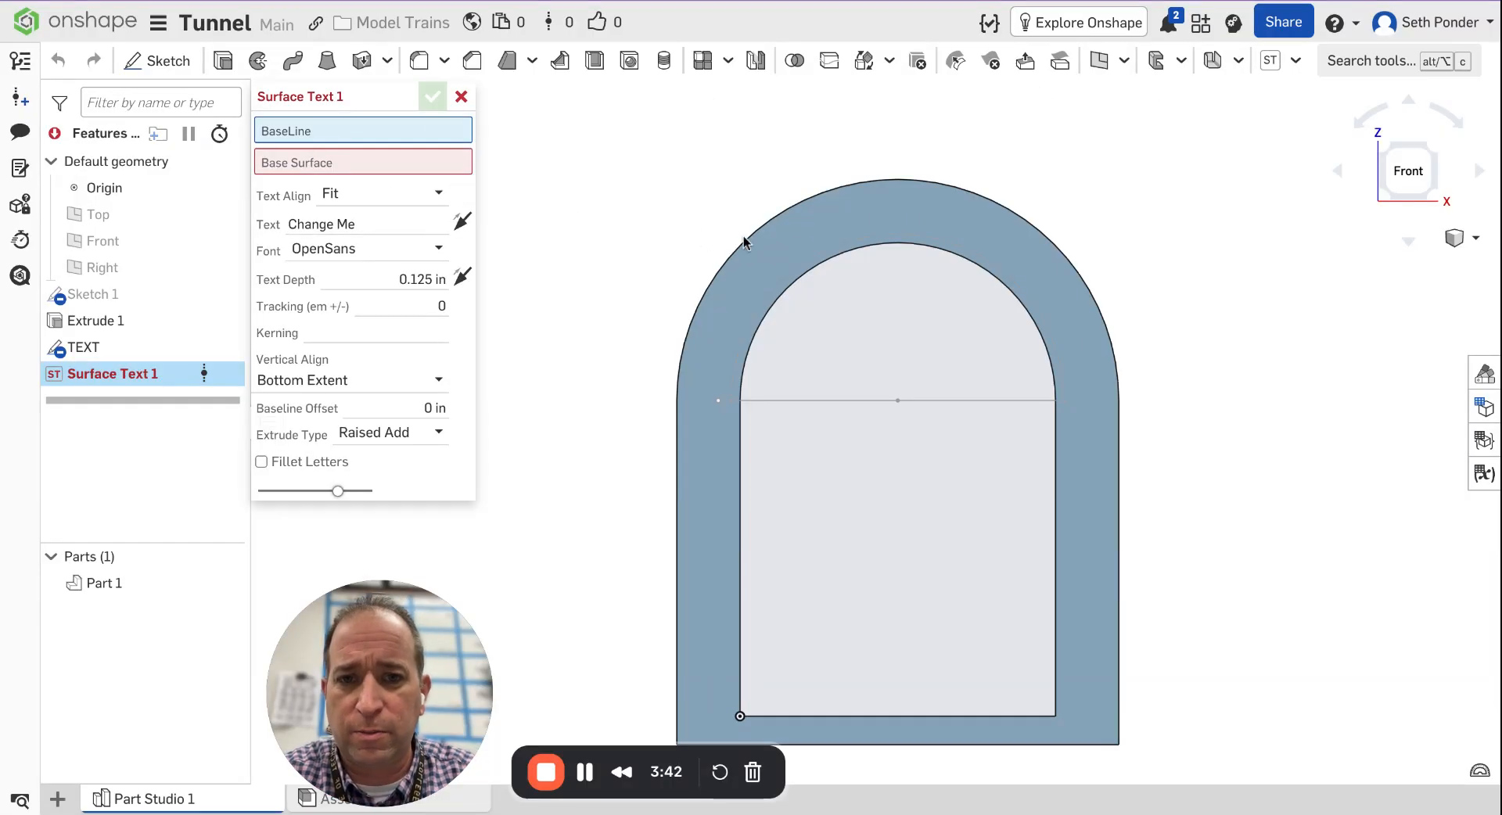
pyautogui.click(832, 246)
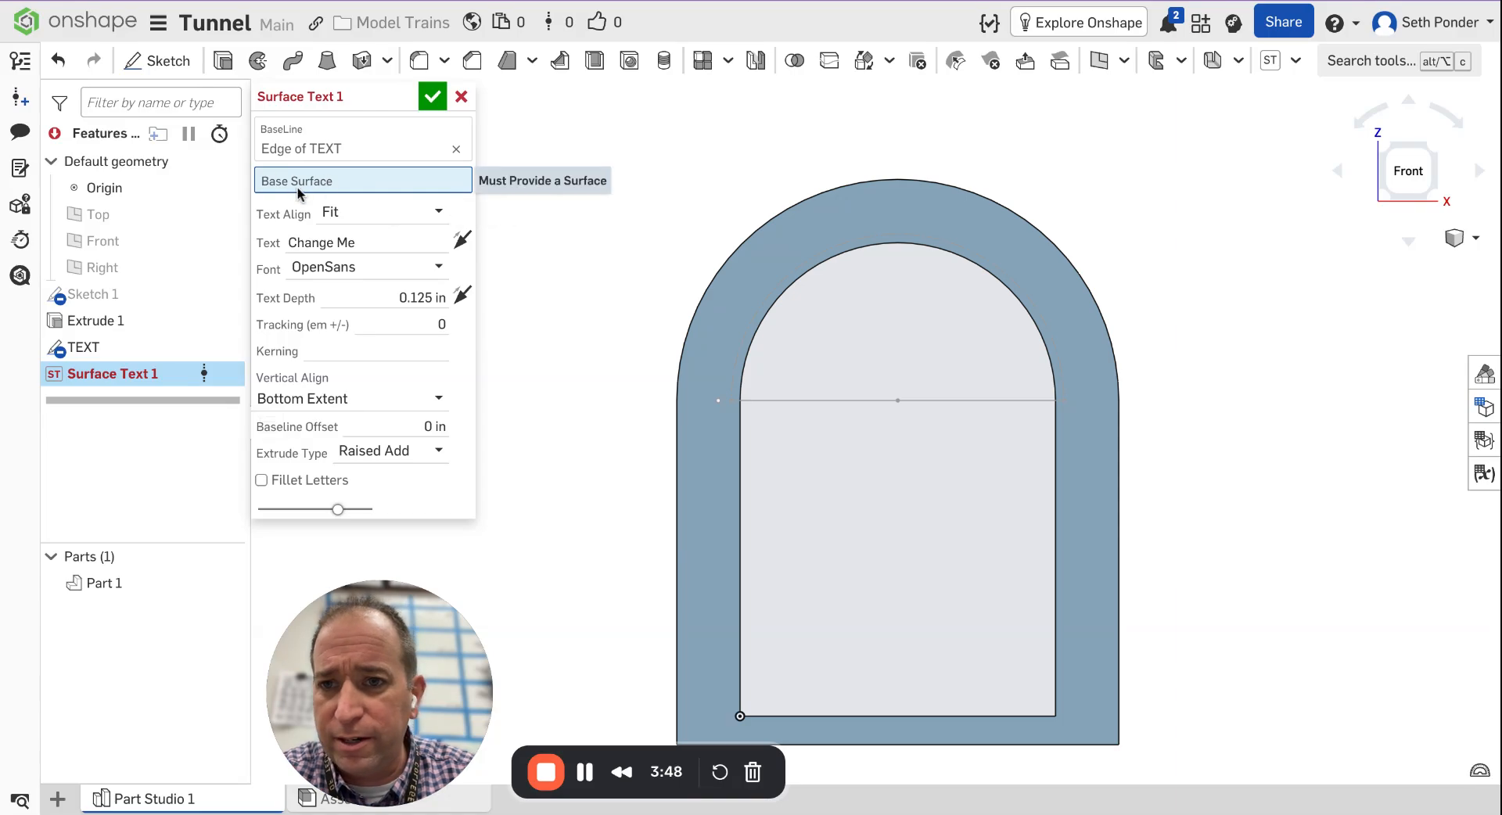
pyautogui.click(296, 147)
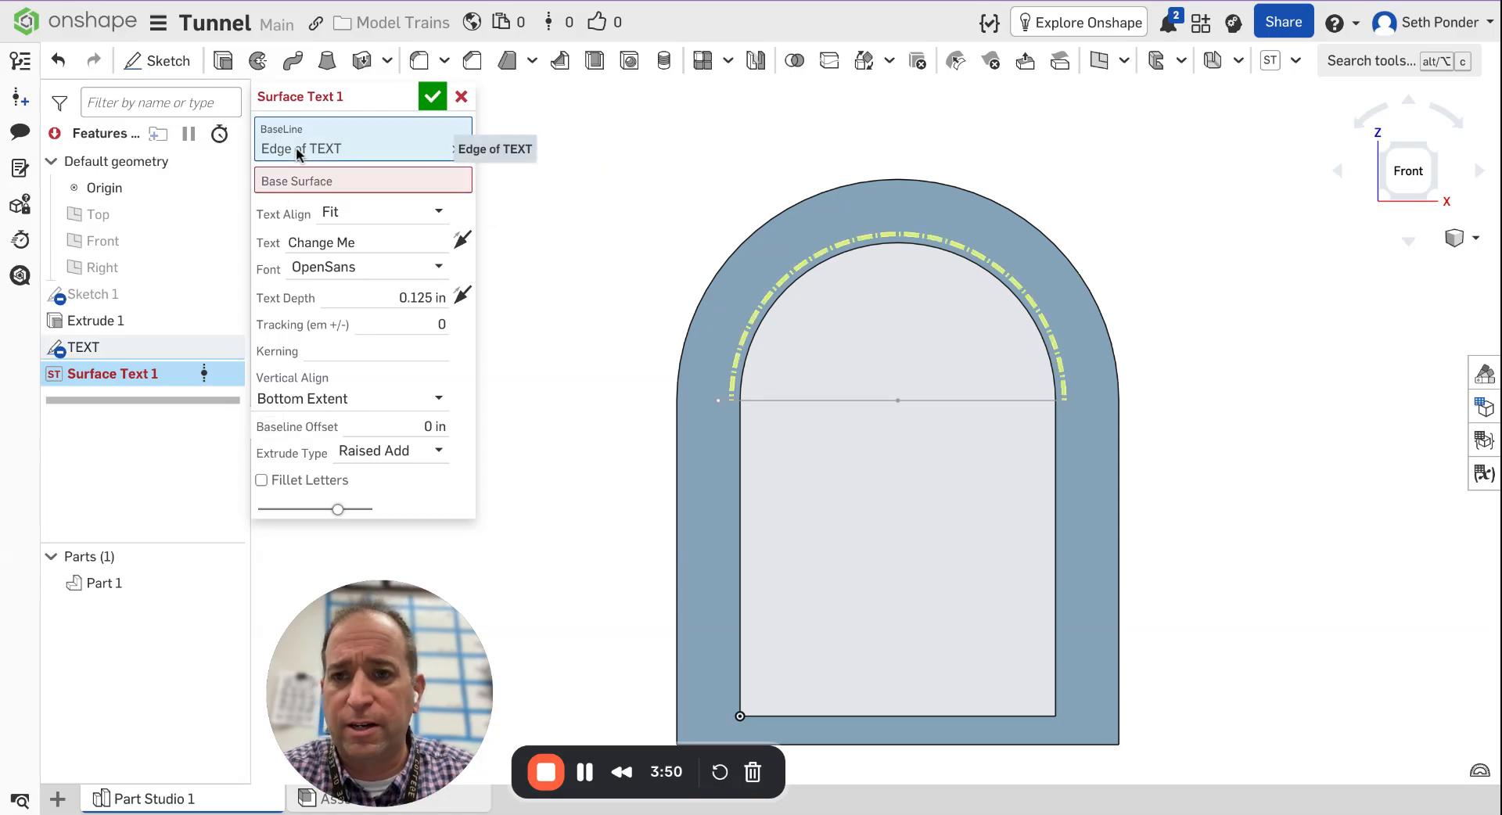
pyautogui.click(313, 186)
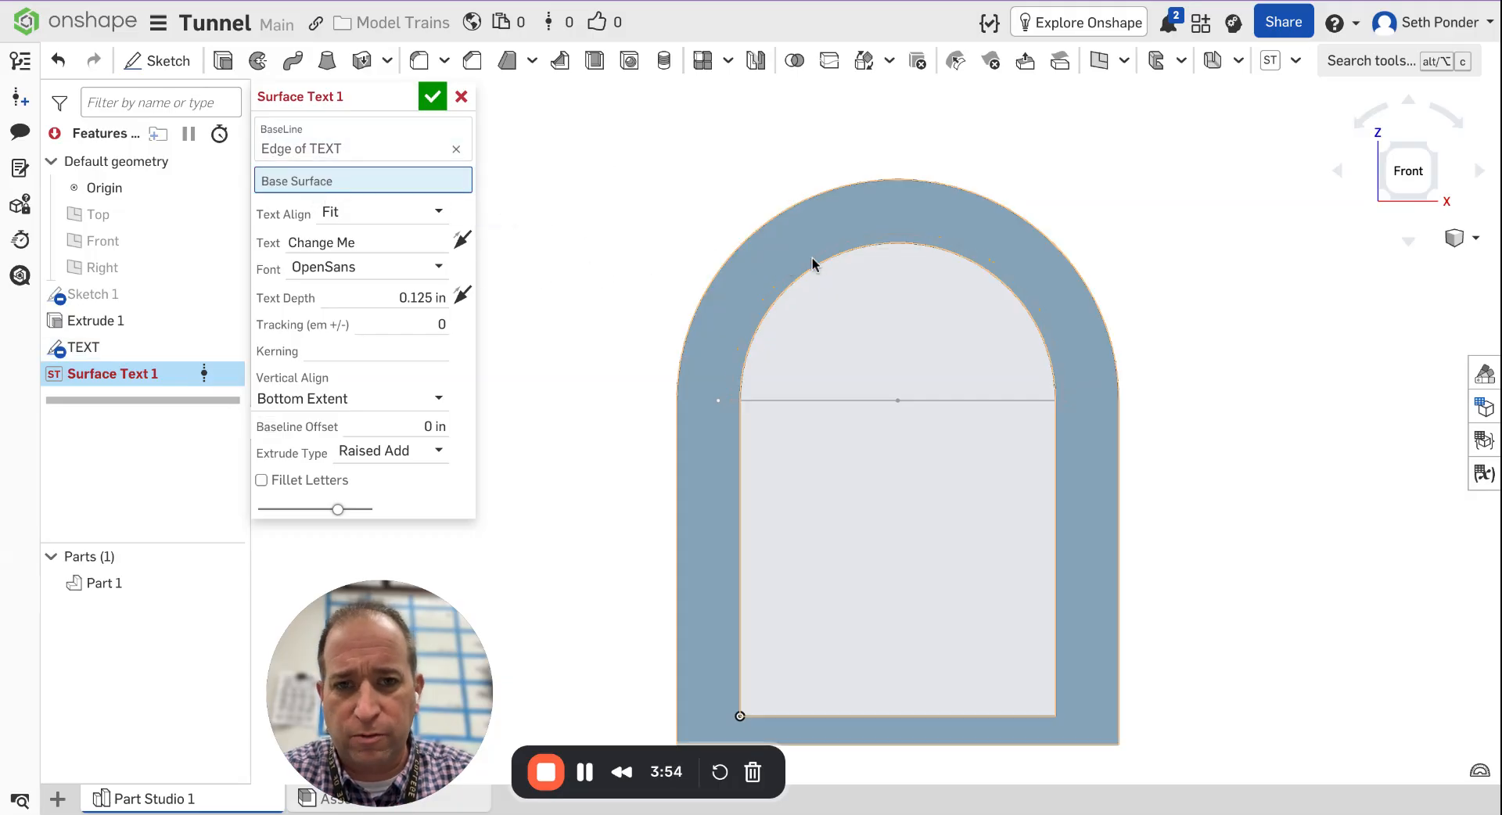
pyautogui.click(699, 346)
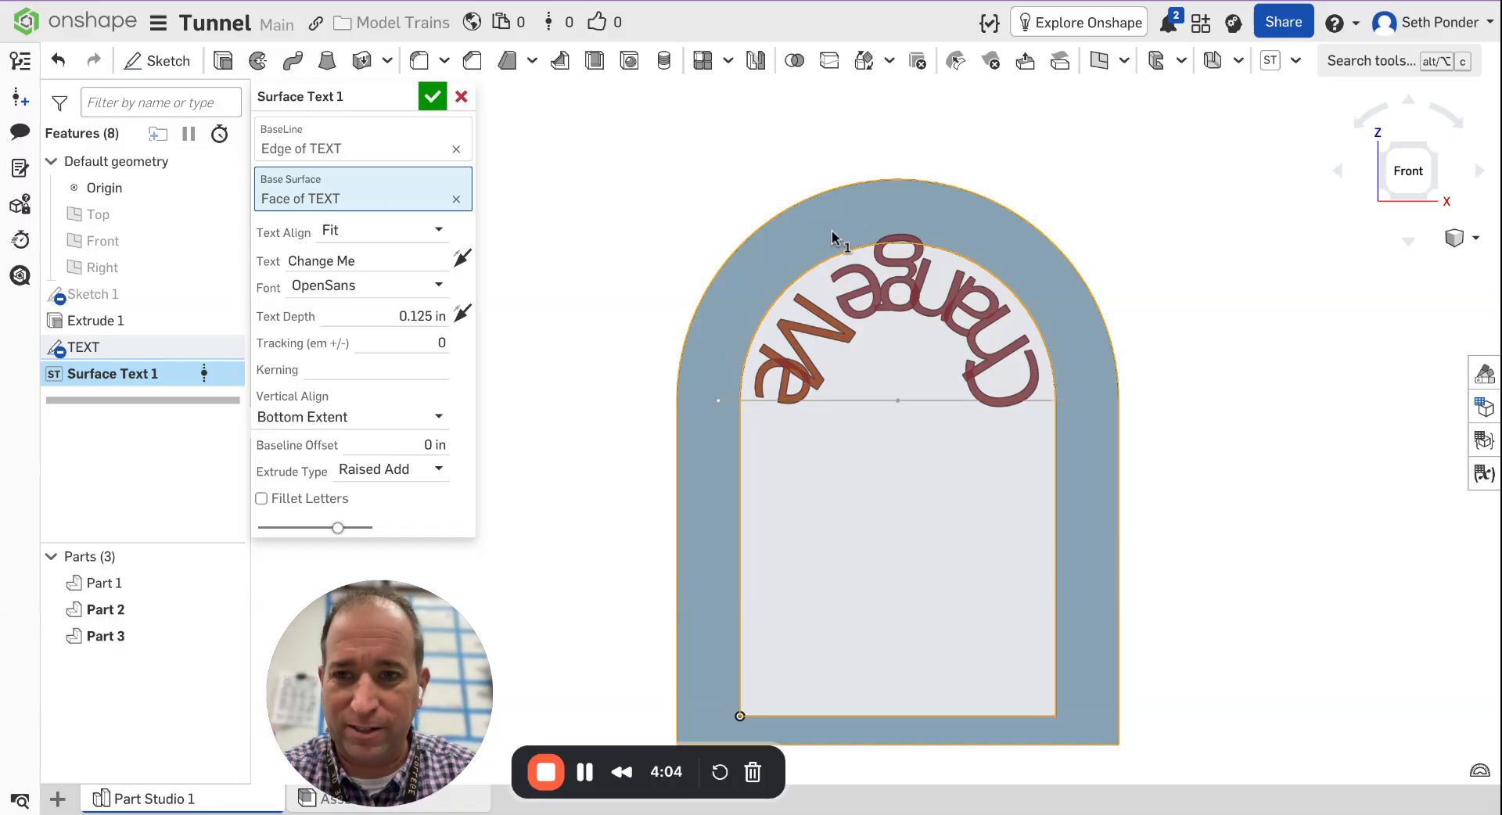
# Replace the placeholder text with PONDER TUNNEL.
pyautogui.click(316, 261)
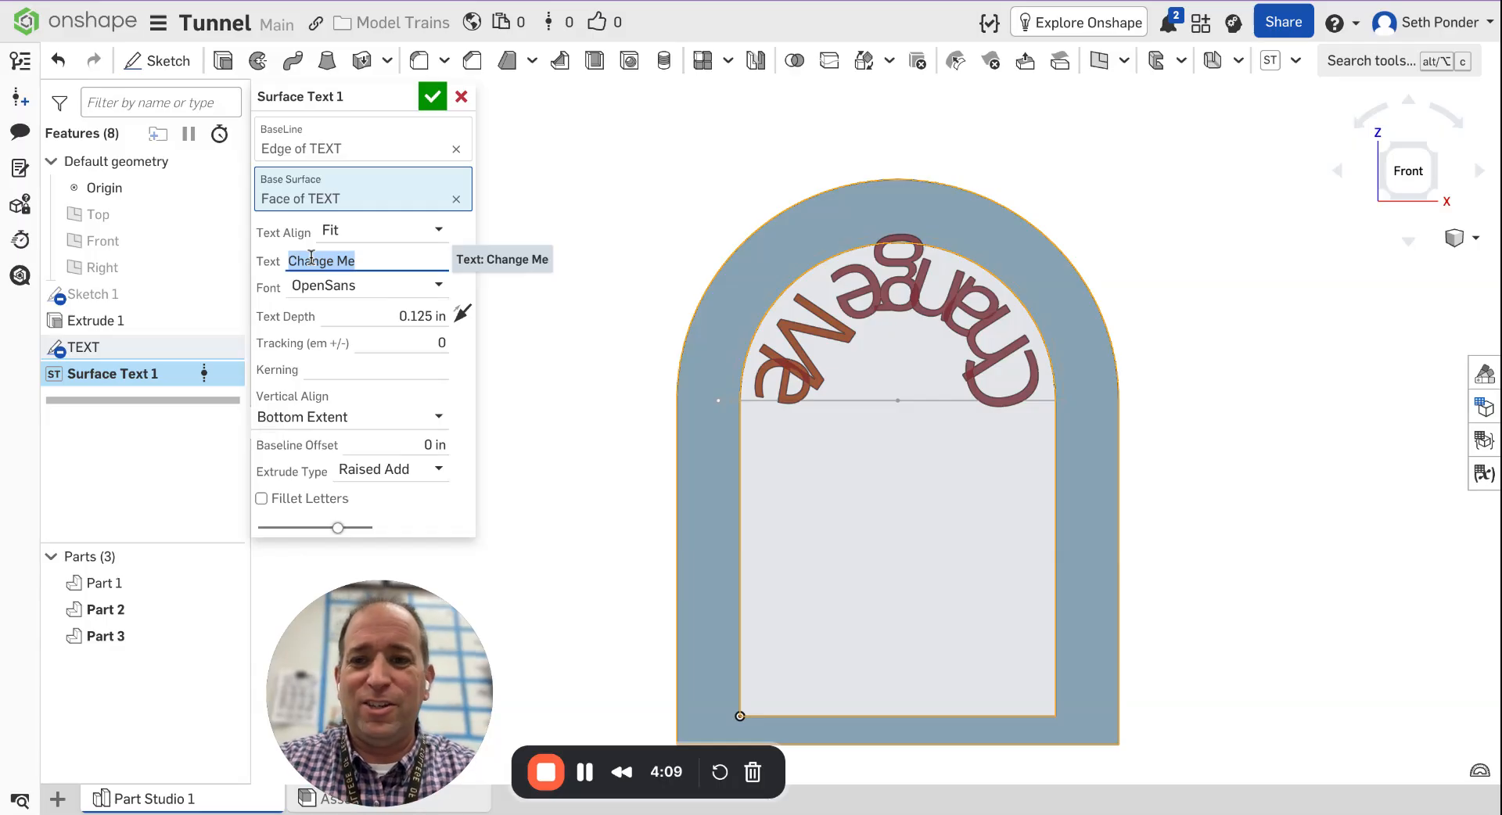
pyautogui.write('PONDER TUNNEL')
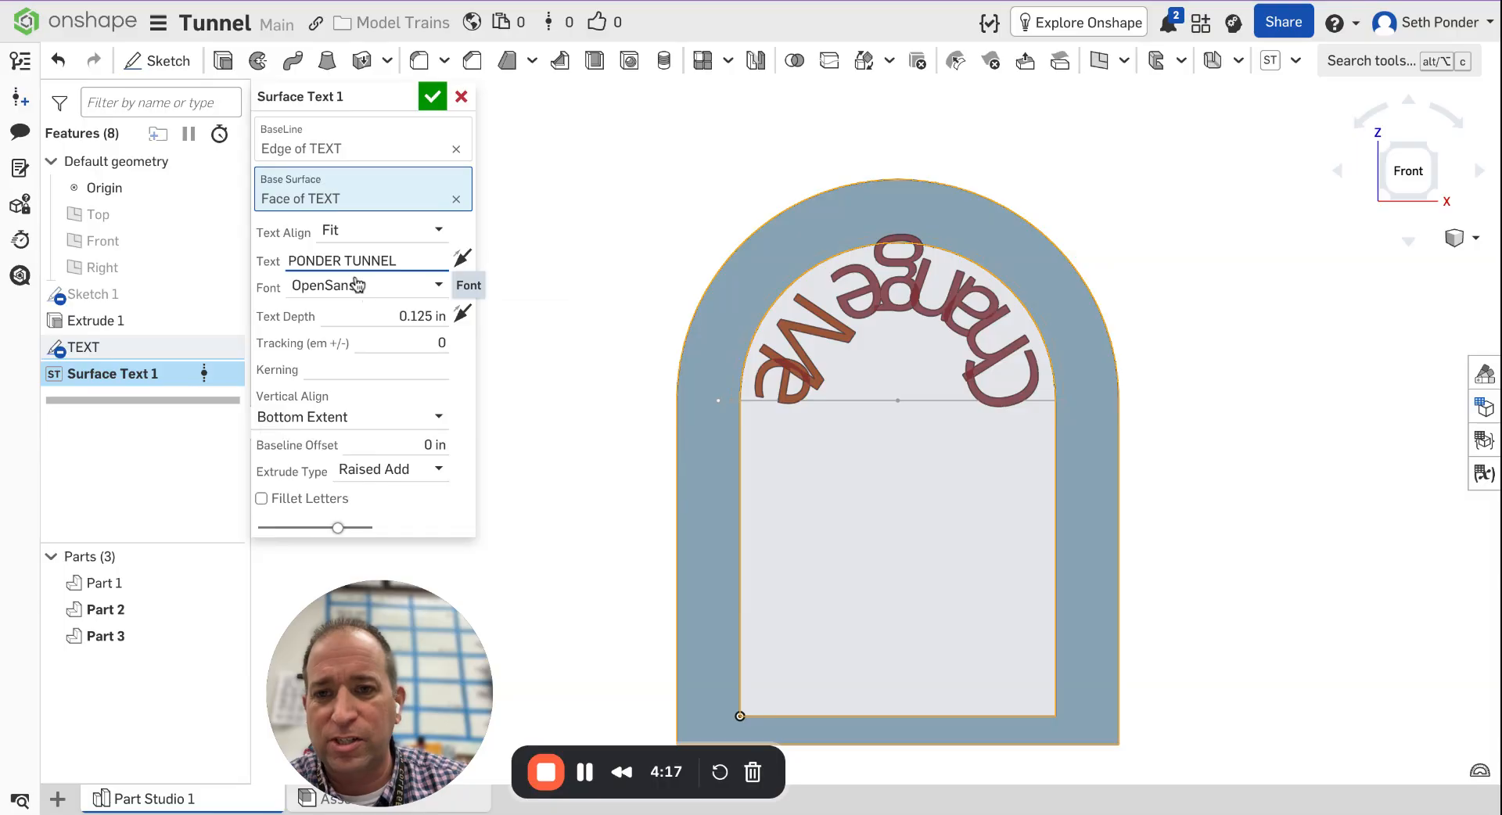
# Try Center text alignment, then return the alignment to Fit.
pyautogui.click(357, 233)
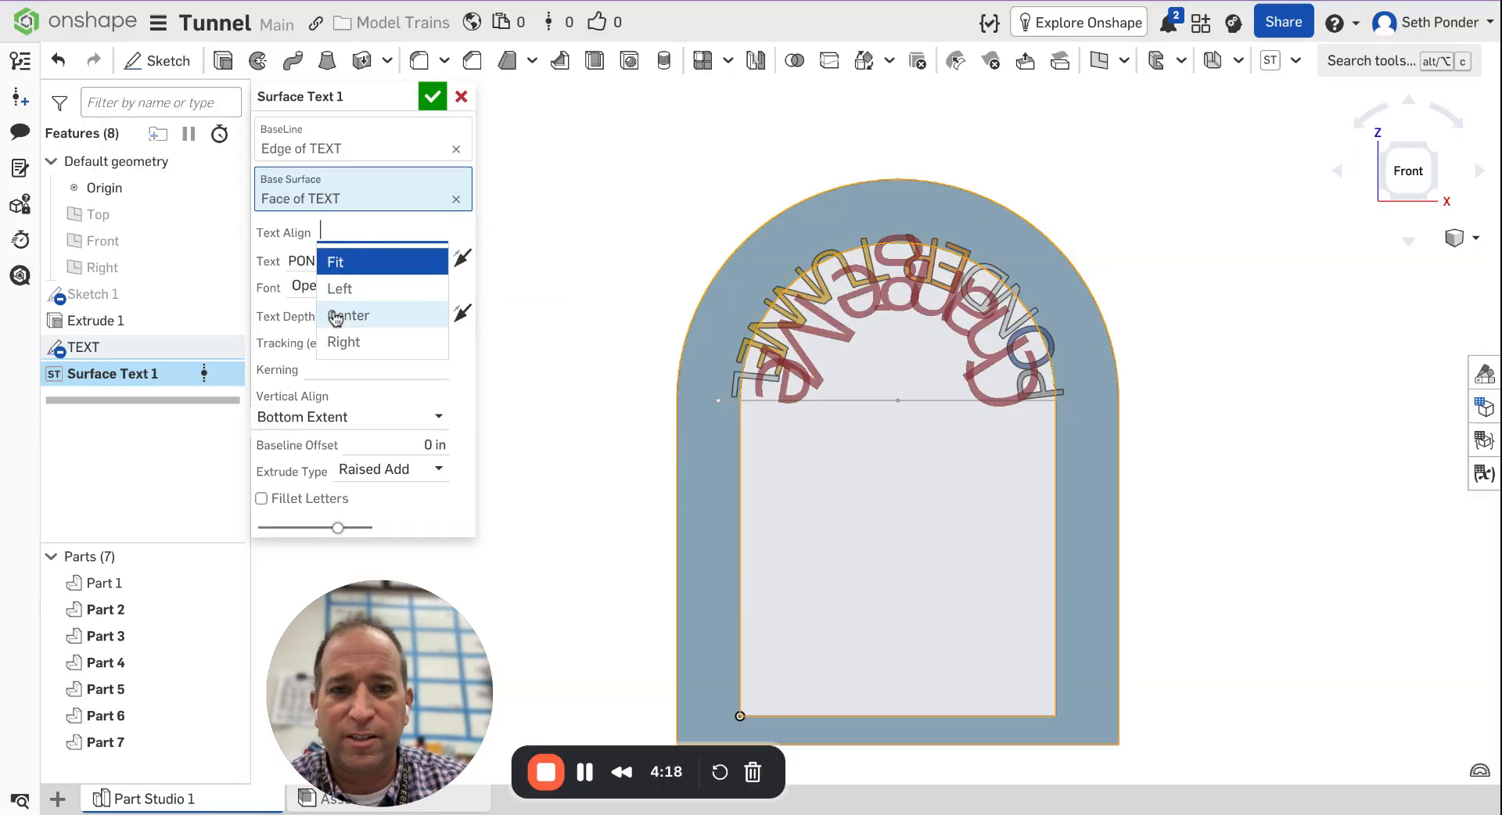
pyautogui.click(377, 266)
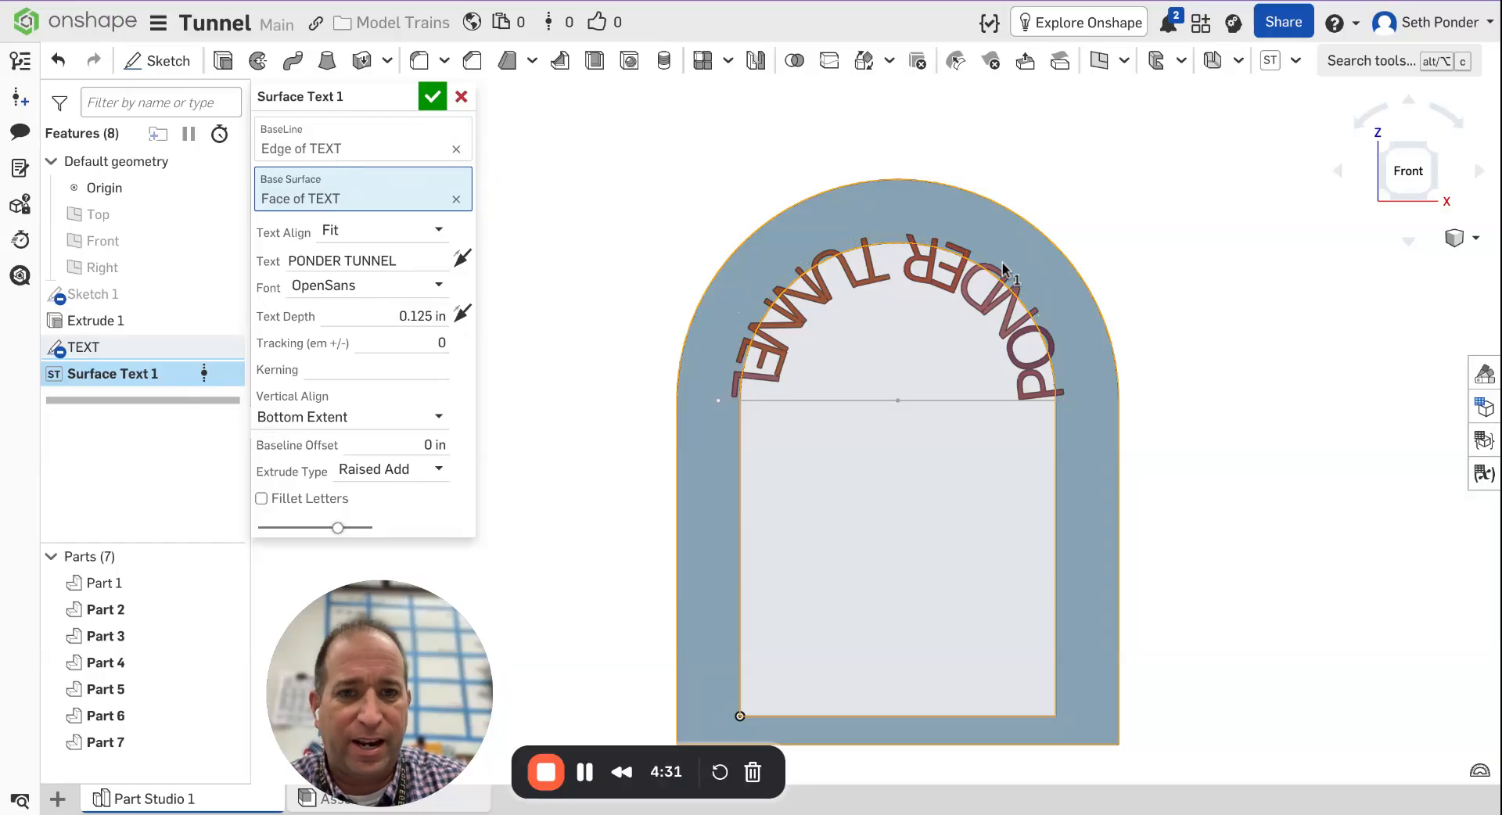
pyautogui.click(356, 235)
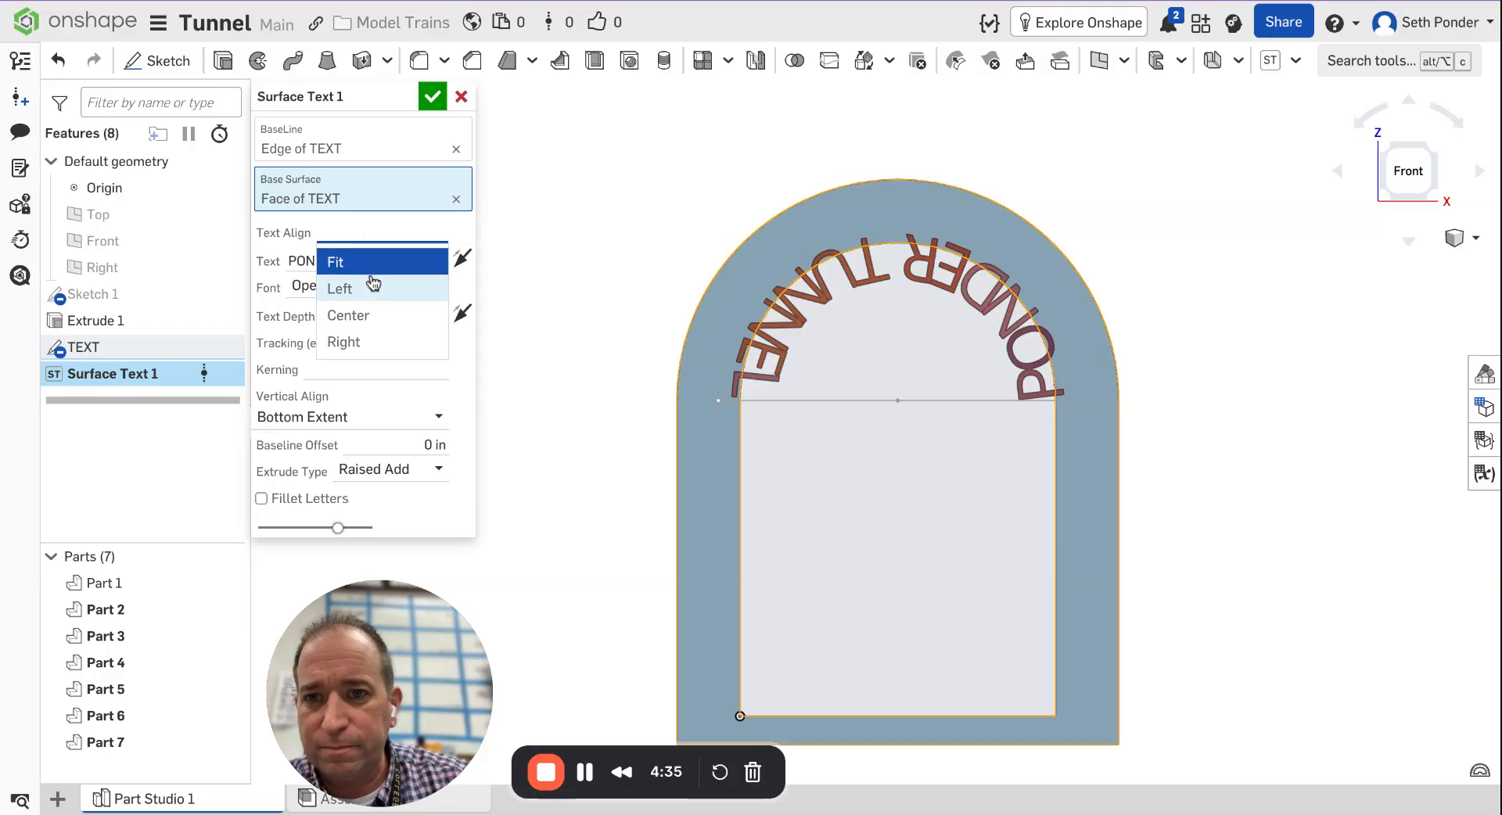
pyautogui.click(384, 317)
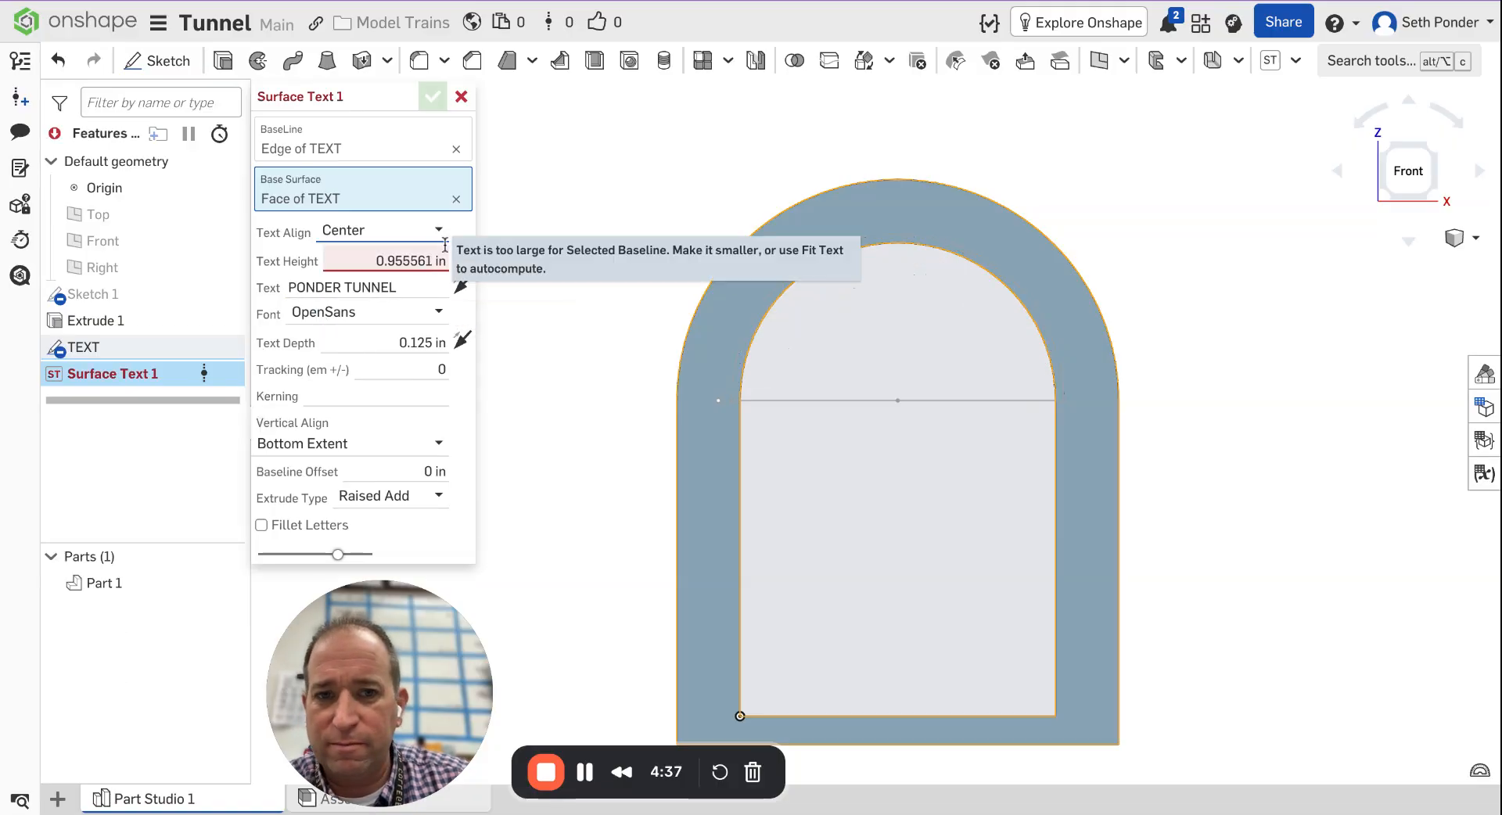
pyautogui.click(420, 236)
pyautogui.click(376, 260)
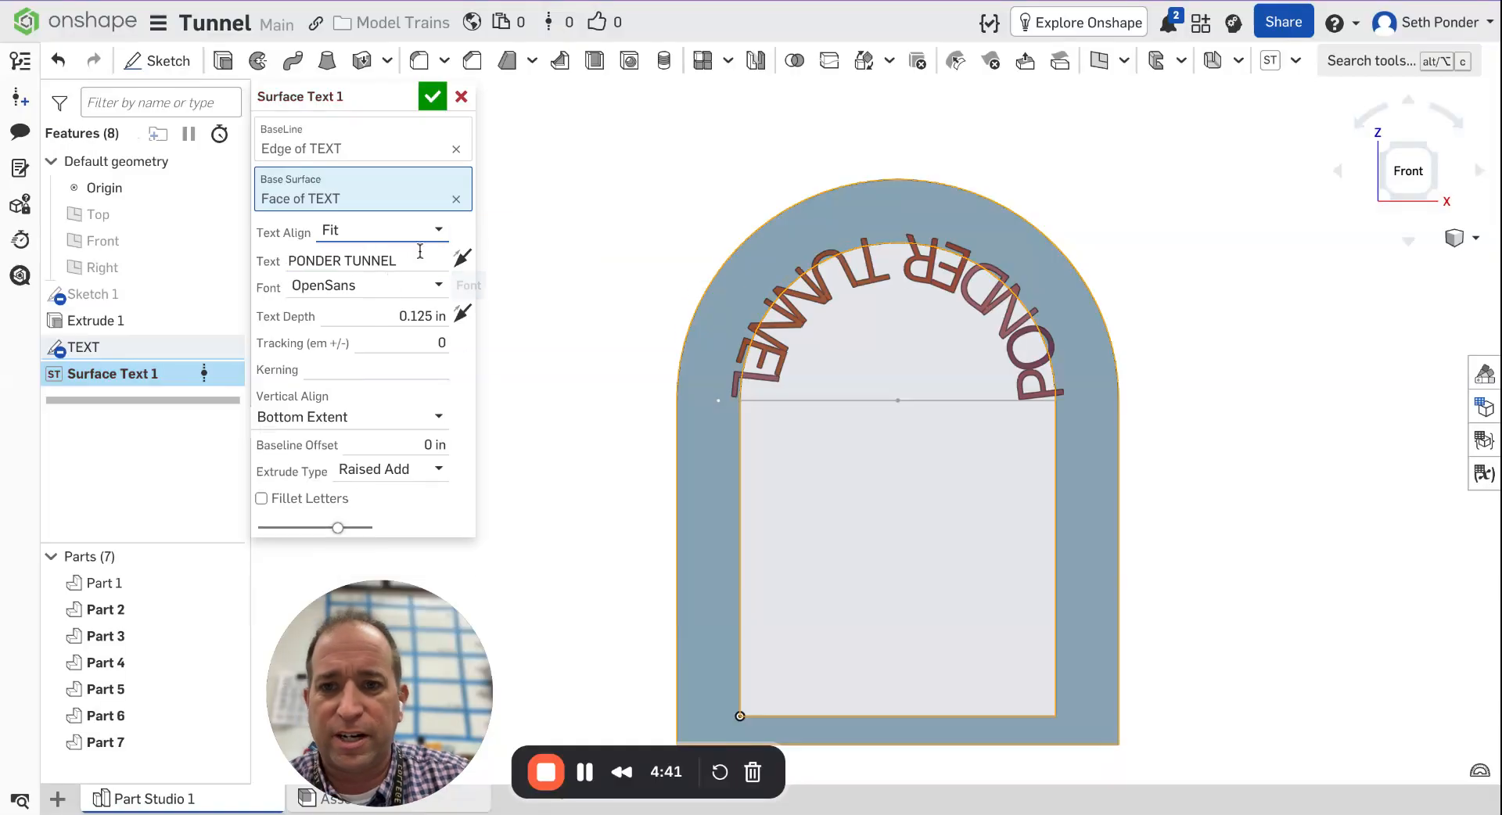
# Browse the font list and set the lettering font to OpenSans Bold.
pyautogui.click(368, 292)
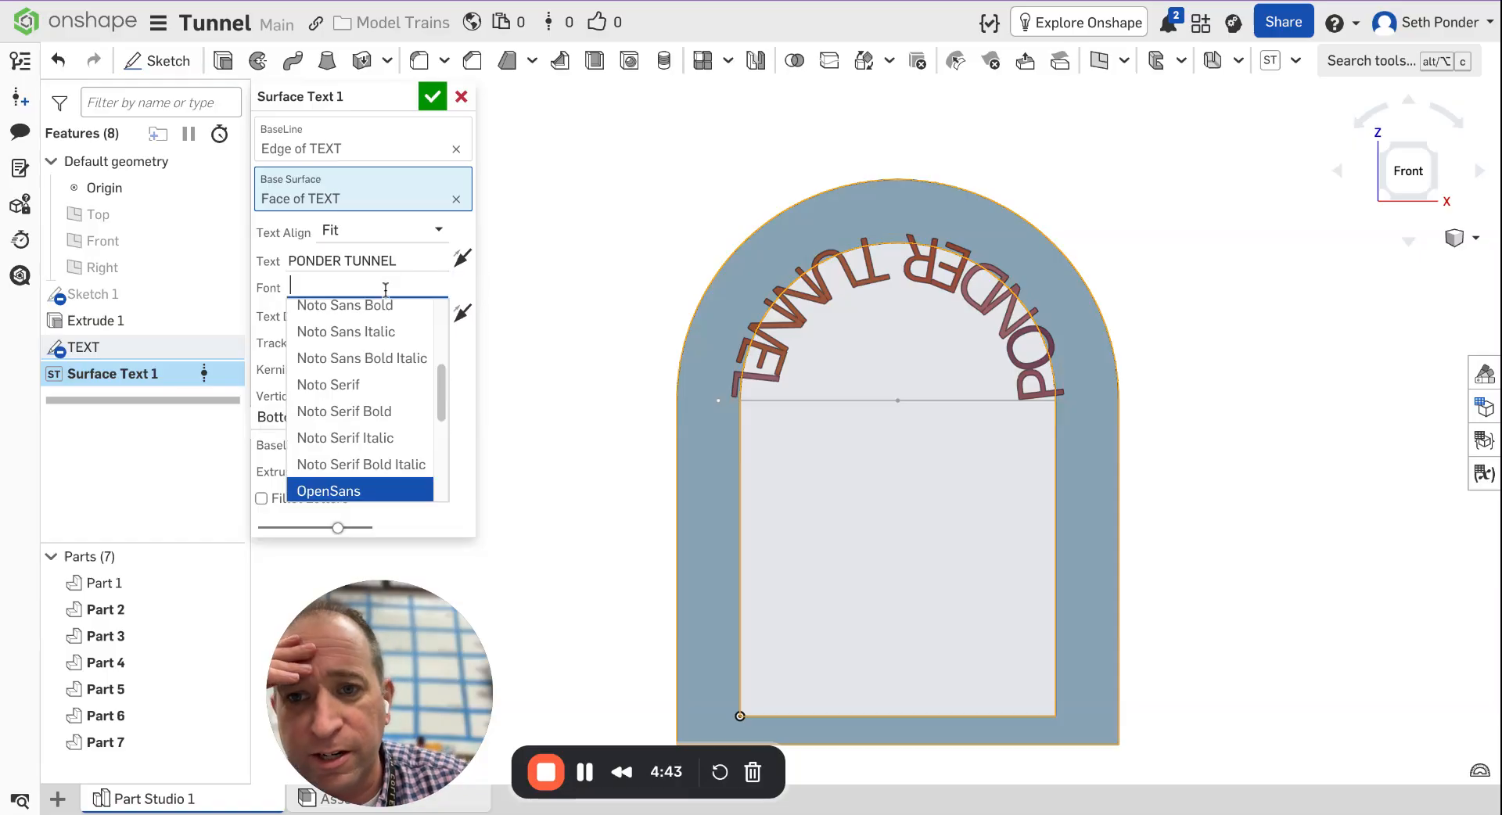
pyautogui.scroll(-5, 383, 407)
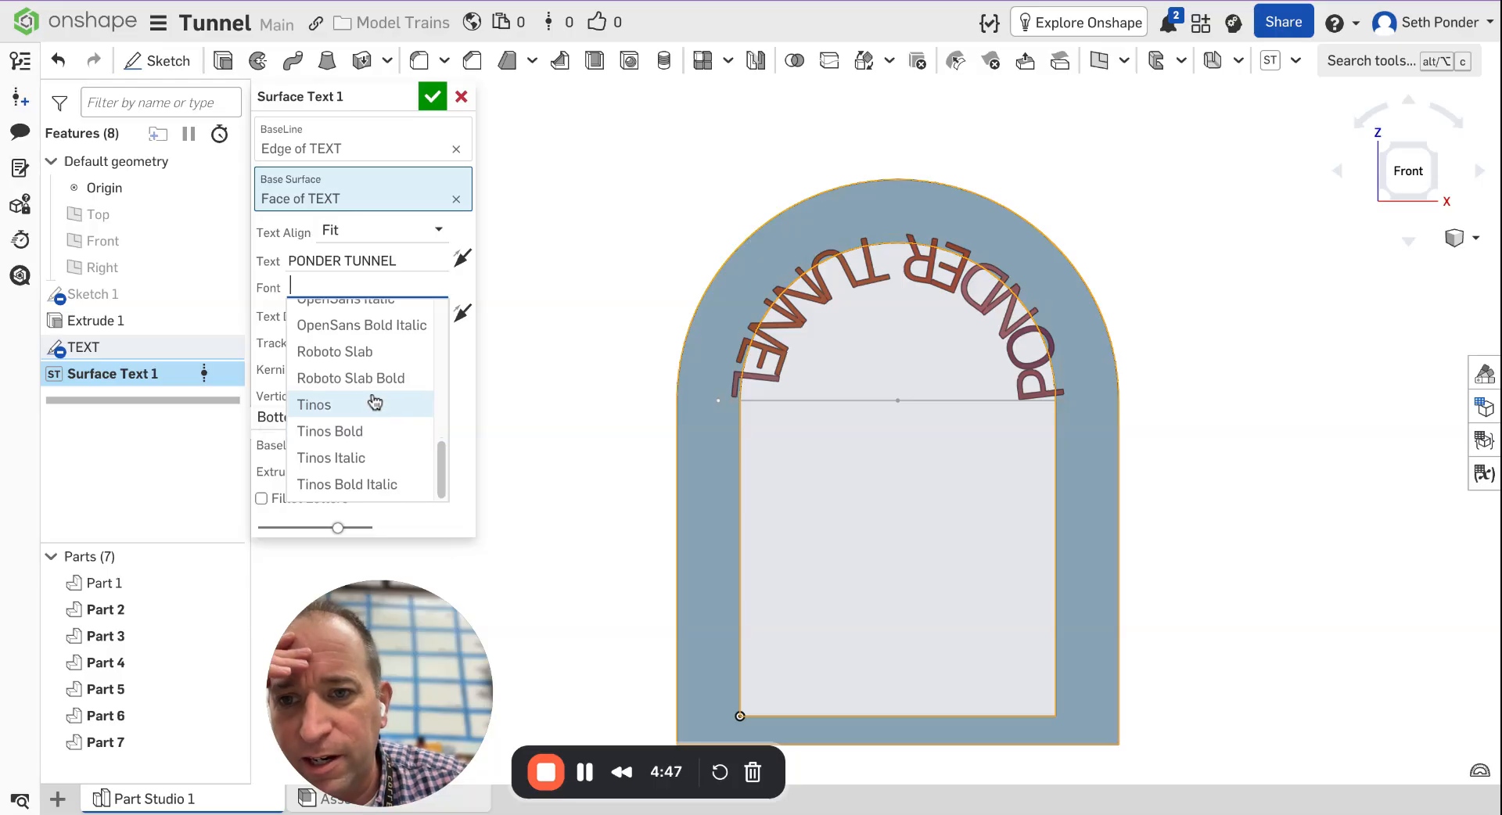
pyautogui.scroll(5, 374, 399)
pyautogui.click(374, 399)
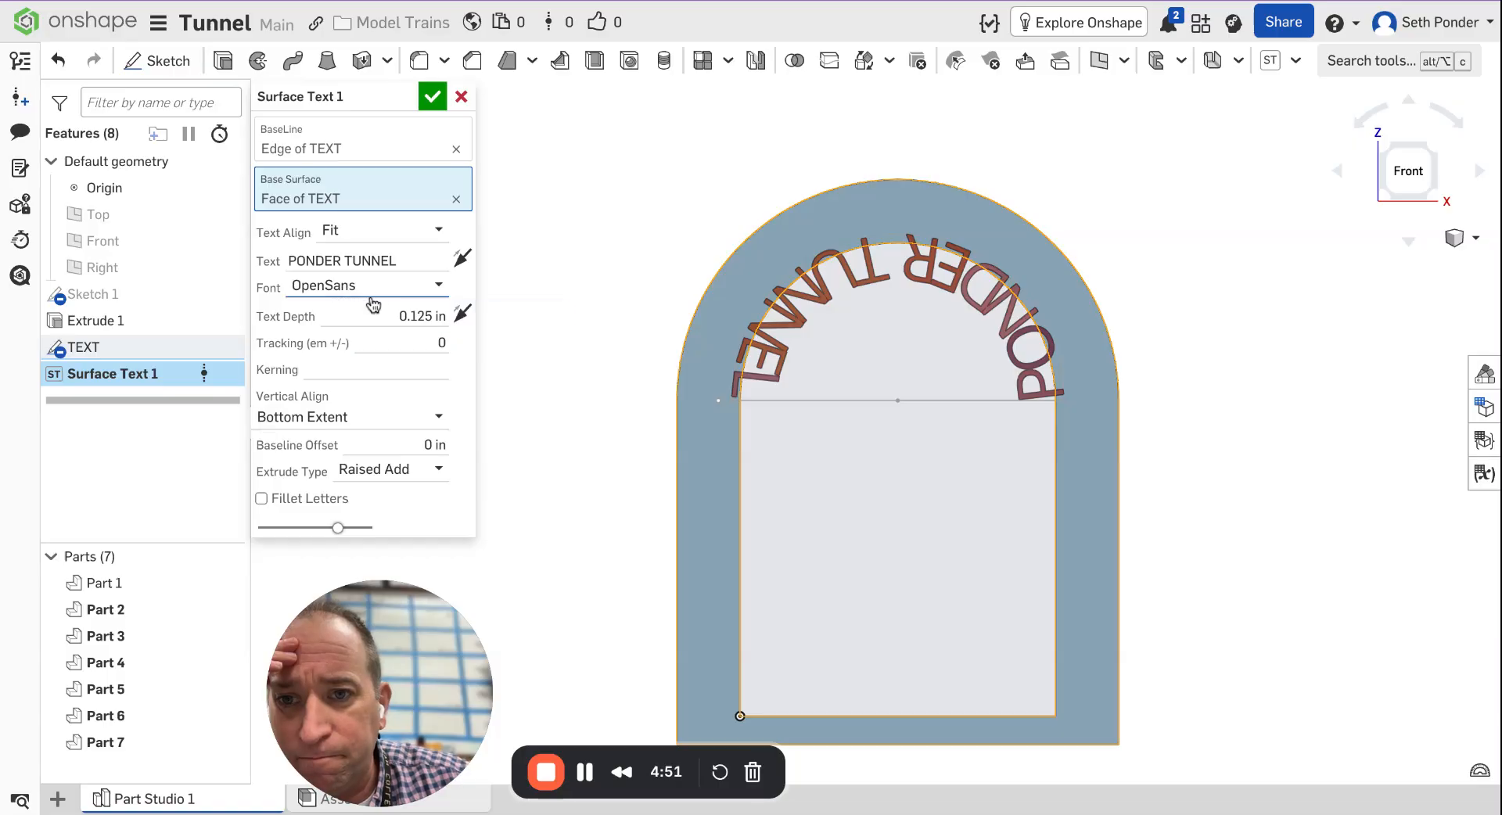
pyautogui.click(429, 300)
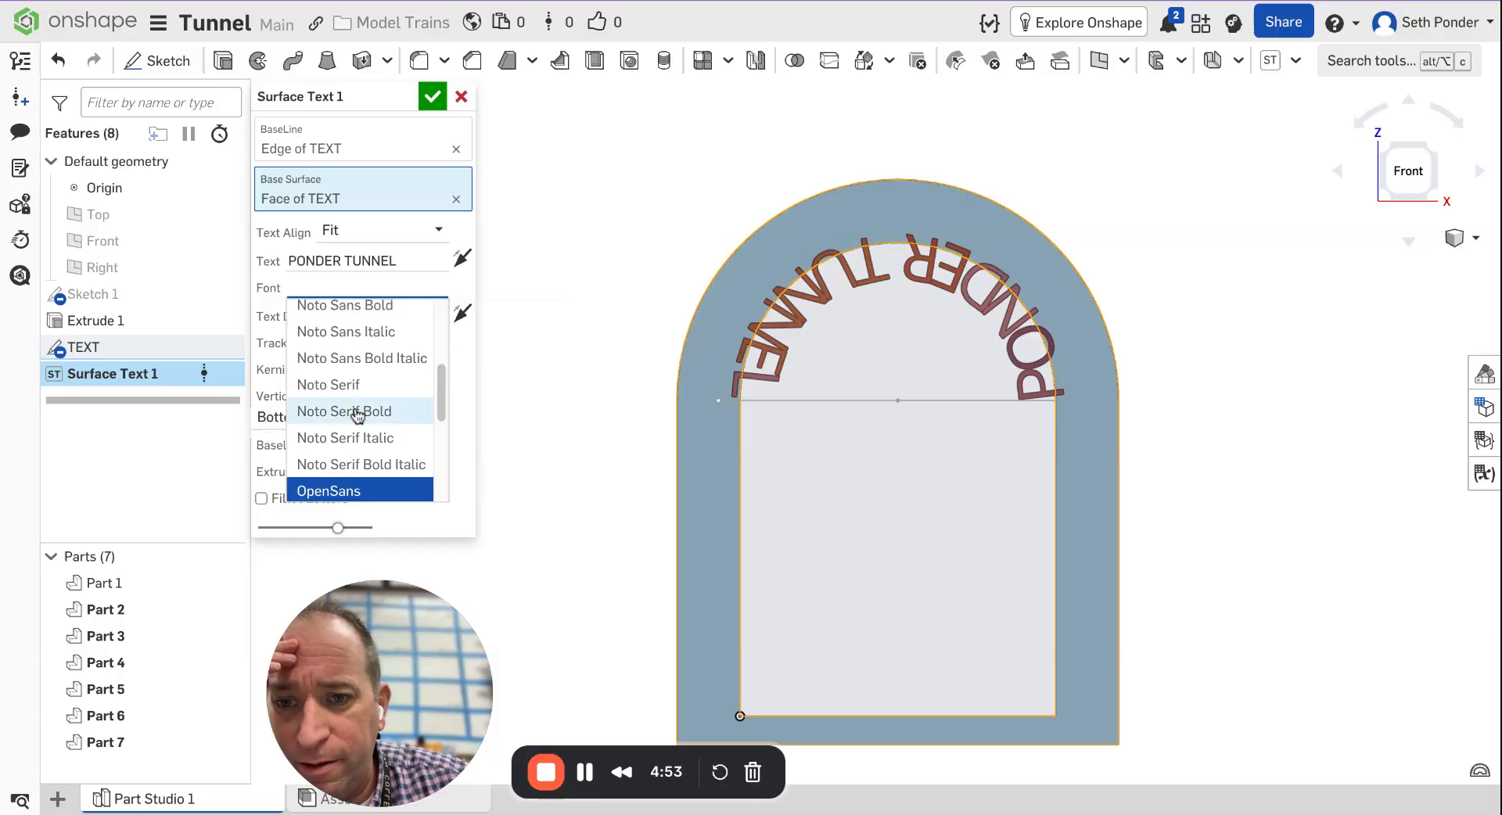
pyautogui.scroll(-1, 368, 426)
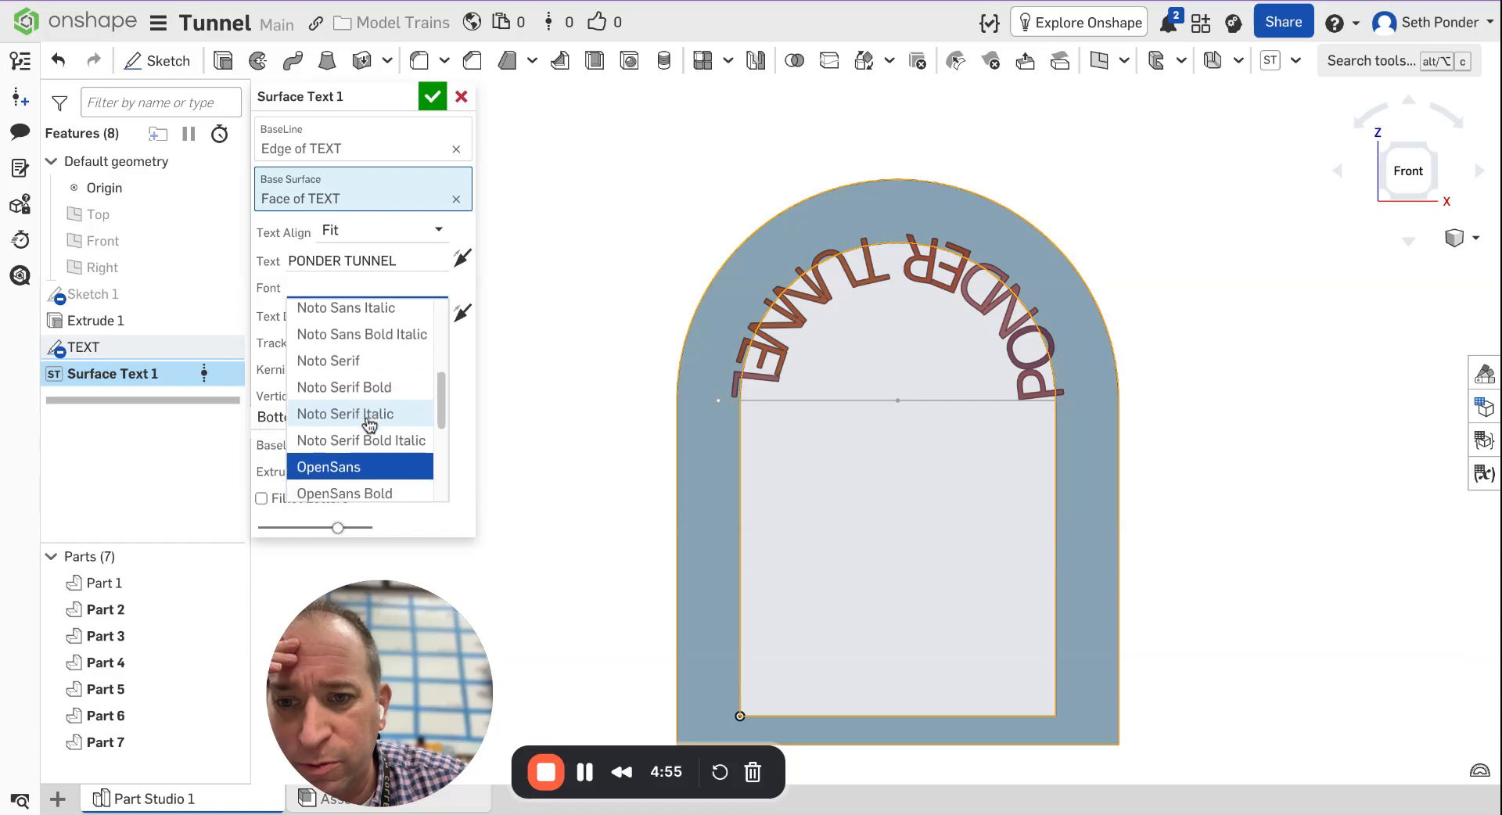
pyautogui.click(383, 487)
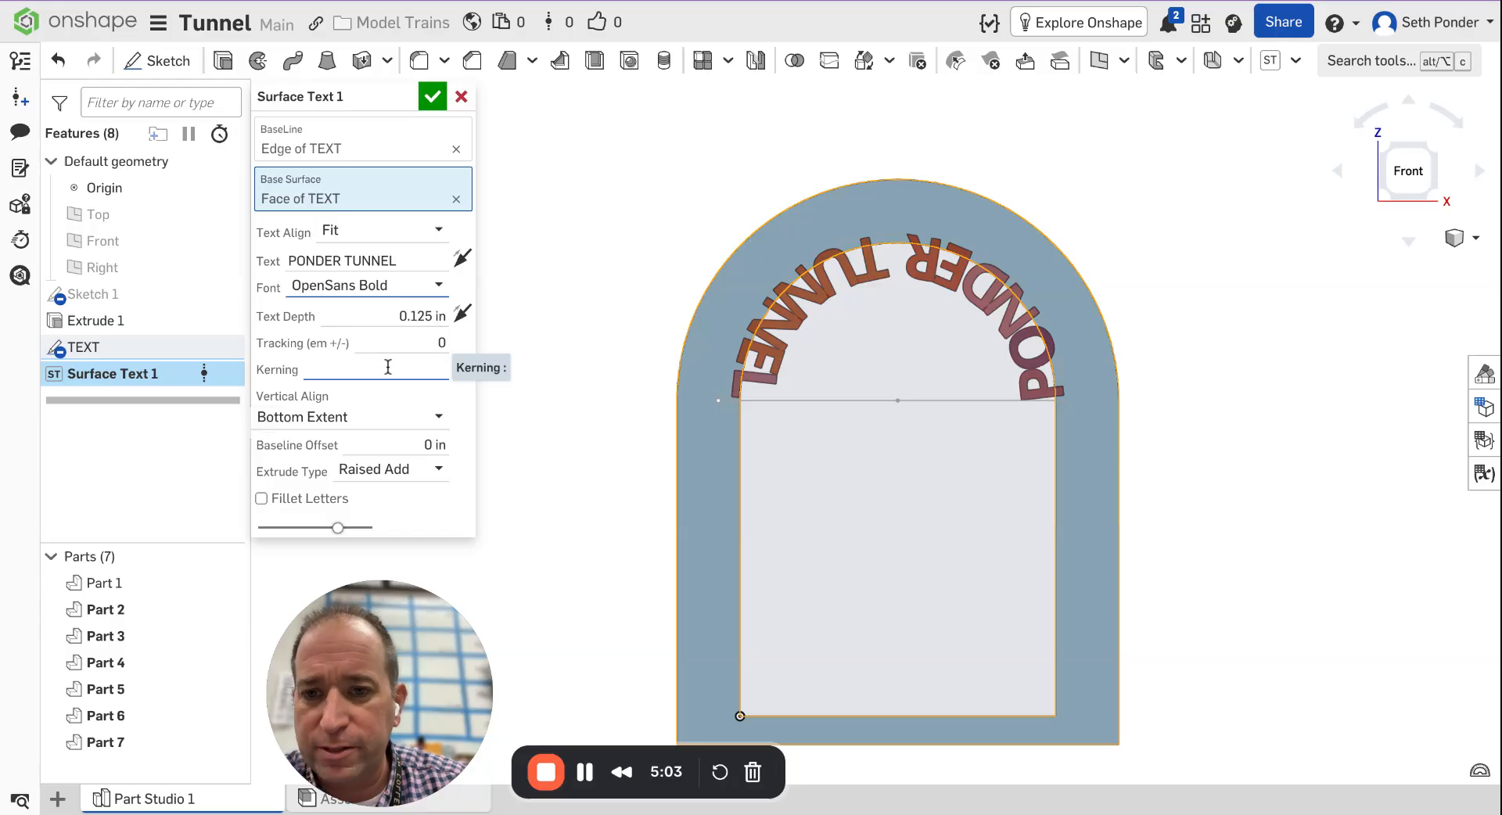
# Flip the text direction so the lettering reads correctly along the arch.
pyautogui.click(463, 260)
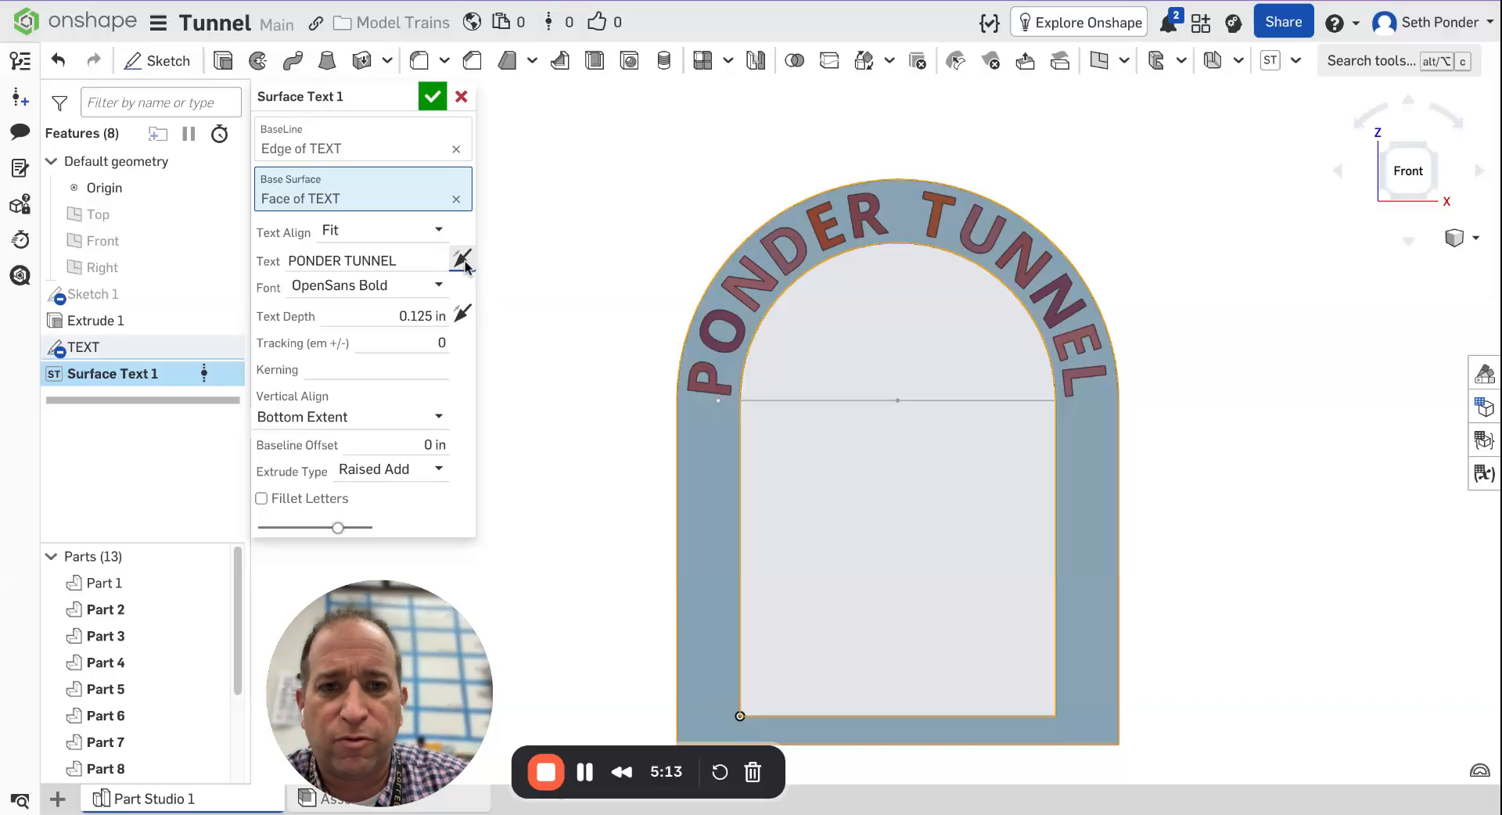
pyautogui.click(463, 260)
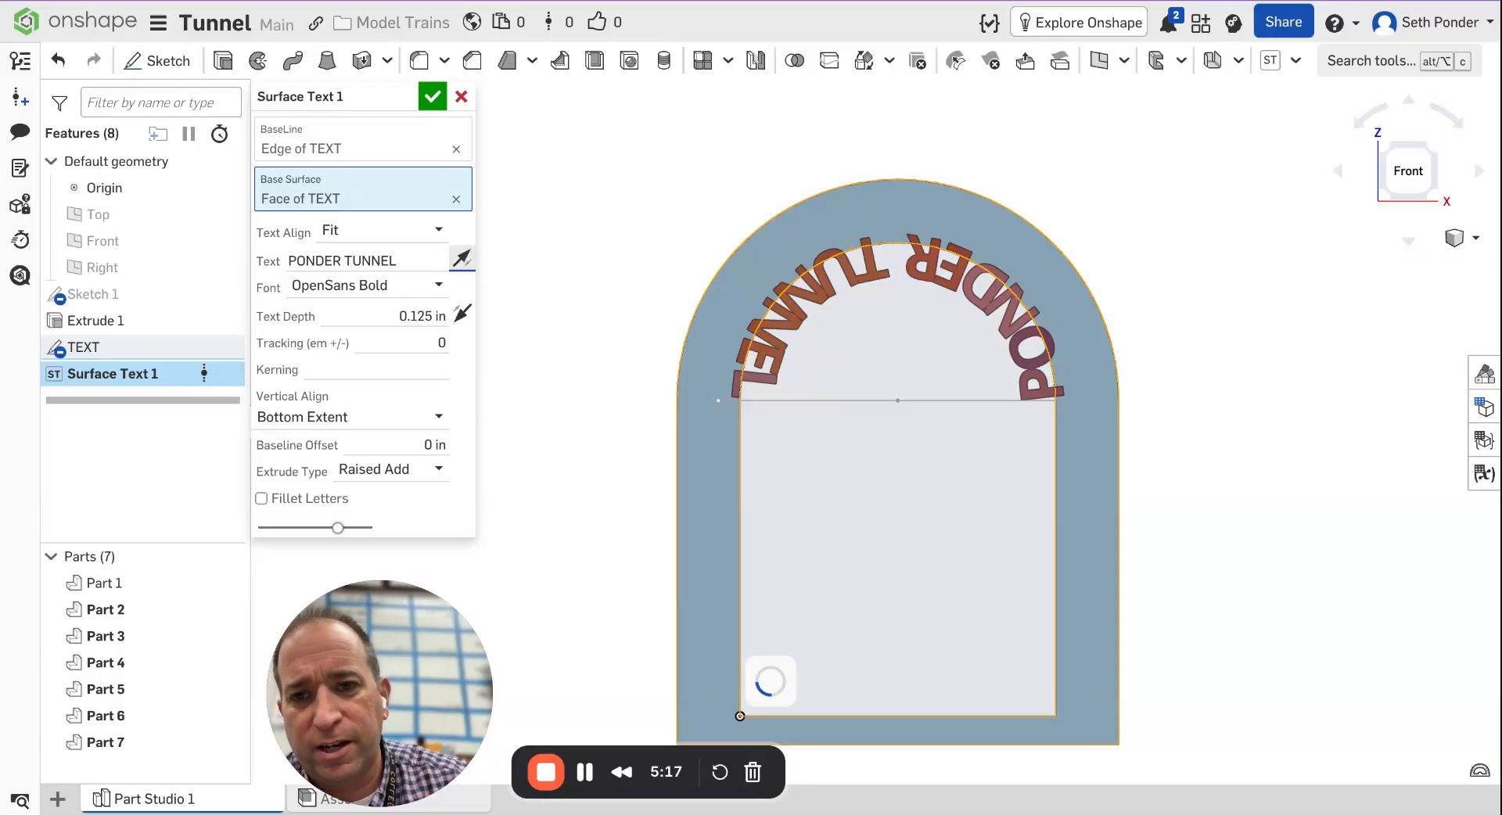
pyautogui.click(463, 261)
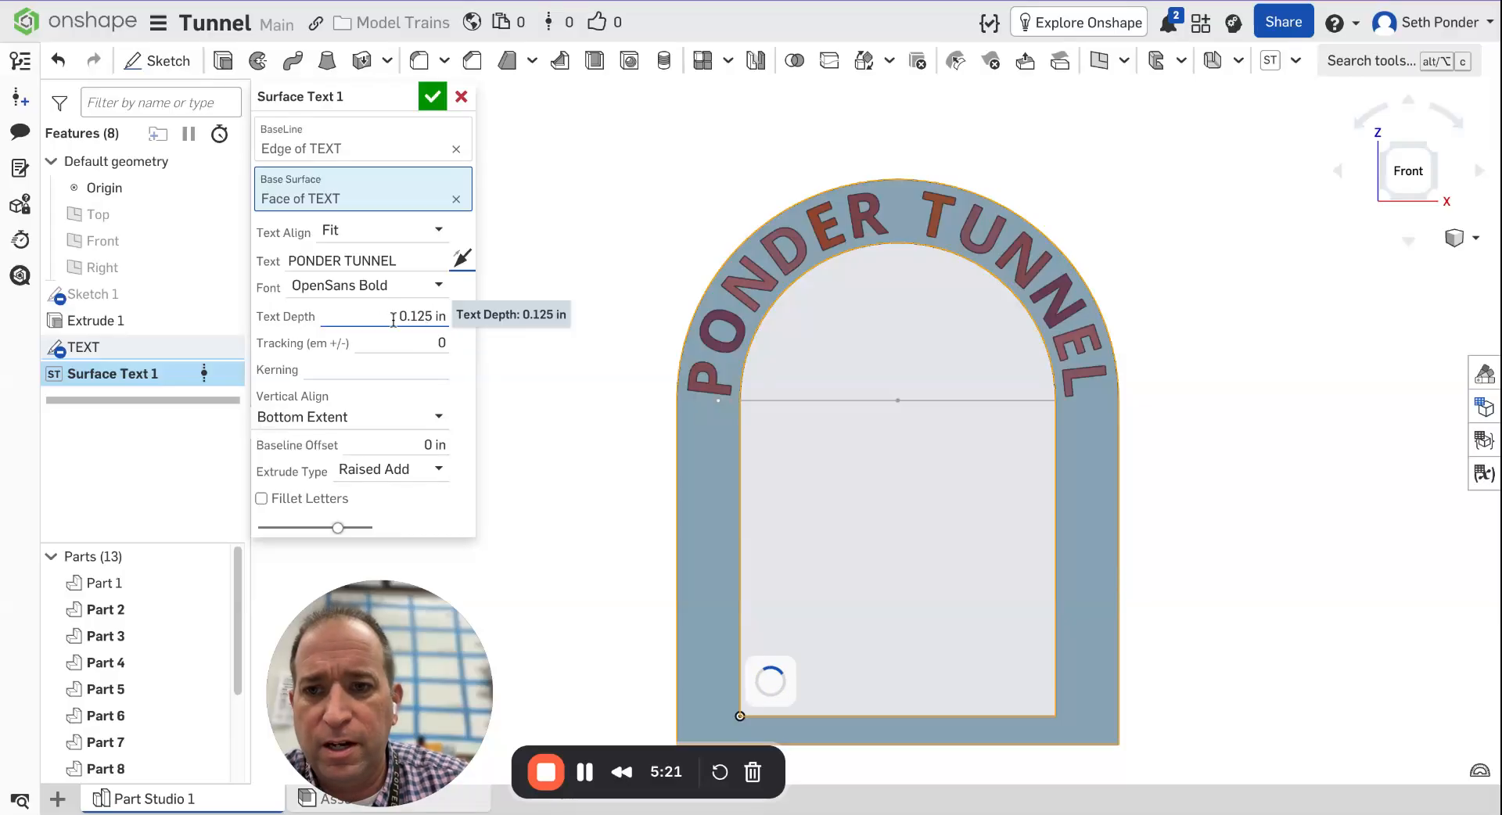
pyautogui.click(460, 265)
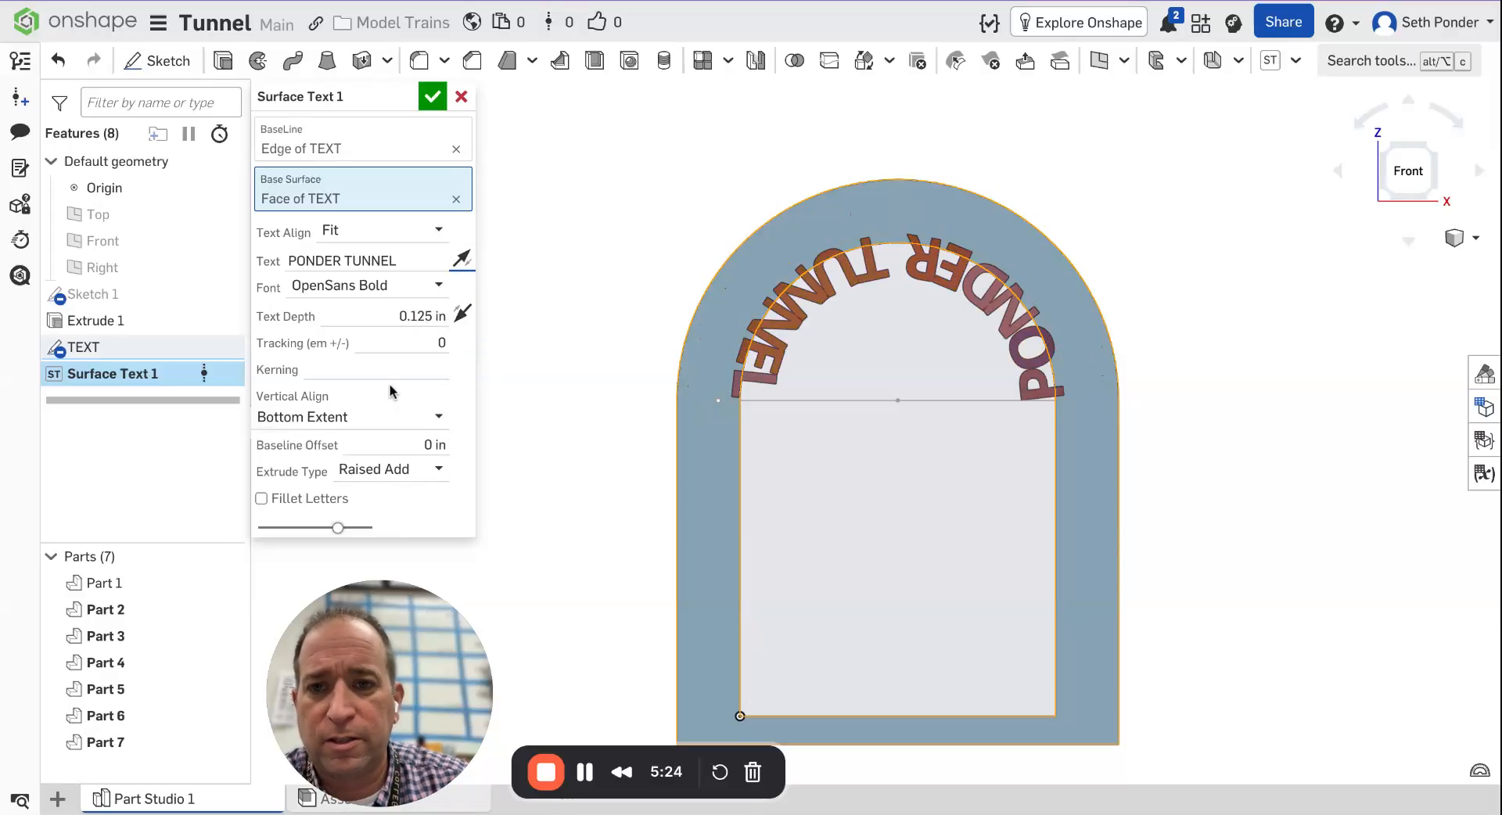
# Try reversing the text depth direction, then undo that change.
pyautogui.click(404, 315)
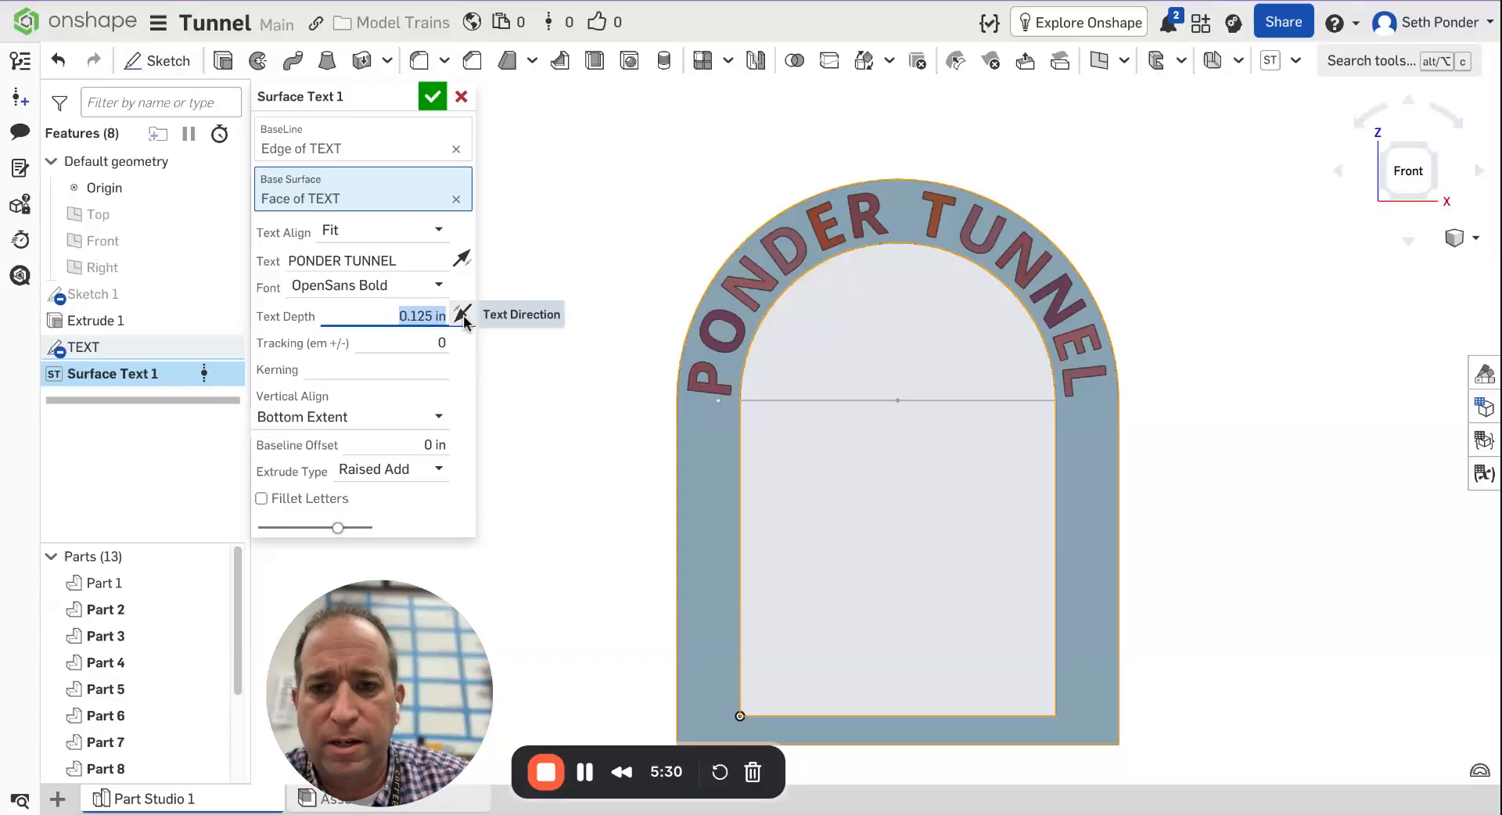
pyautogui.click(462, 313)
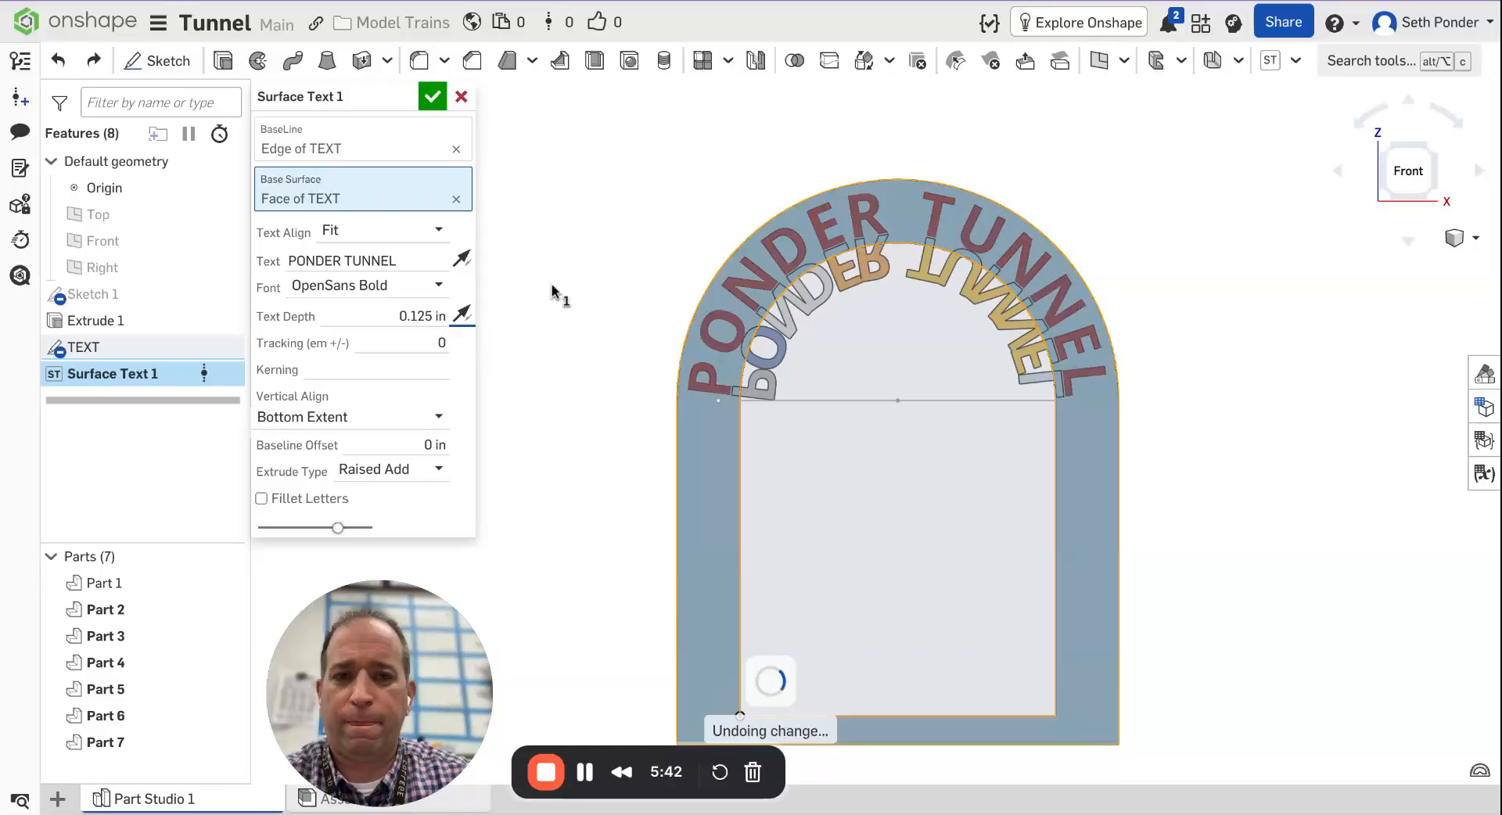
pyautogui.hotkey('ctrl', 'z')
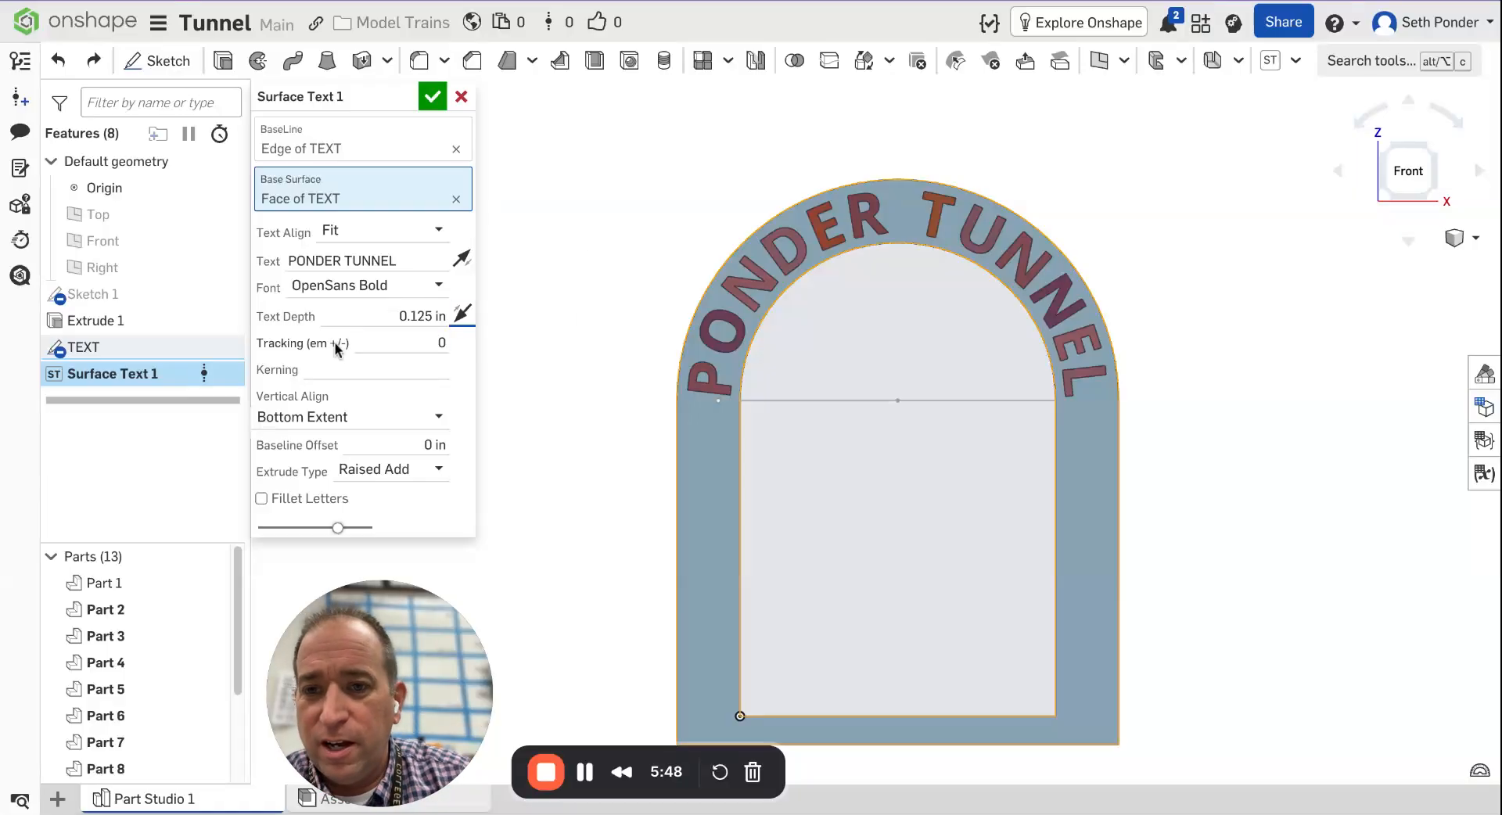
# Set the vertical alignment to Bottom Baseline and accept the Surface Text feature.
pyautogui.click(331, 423)
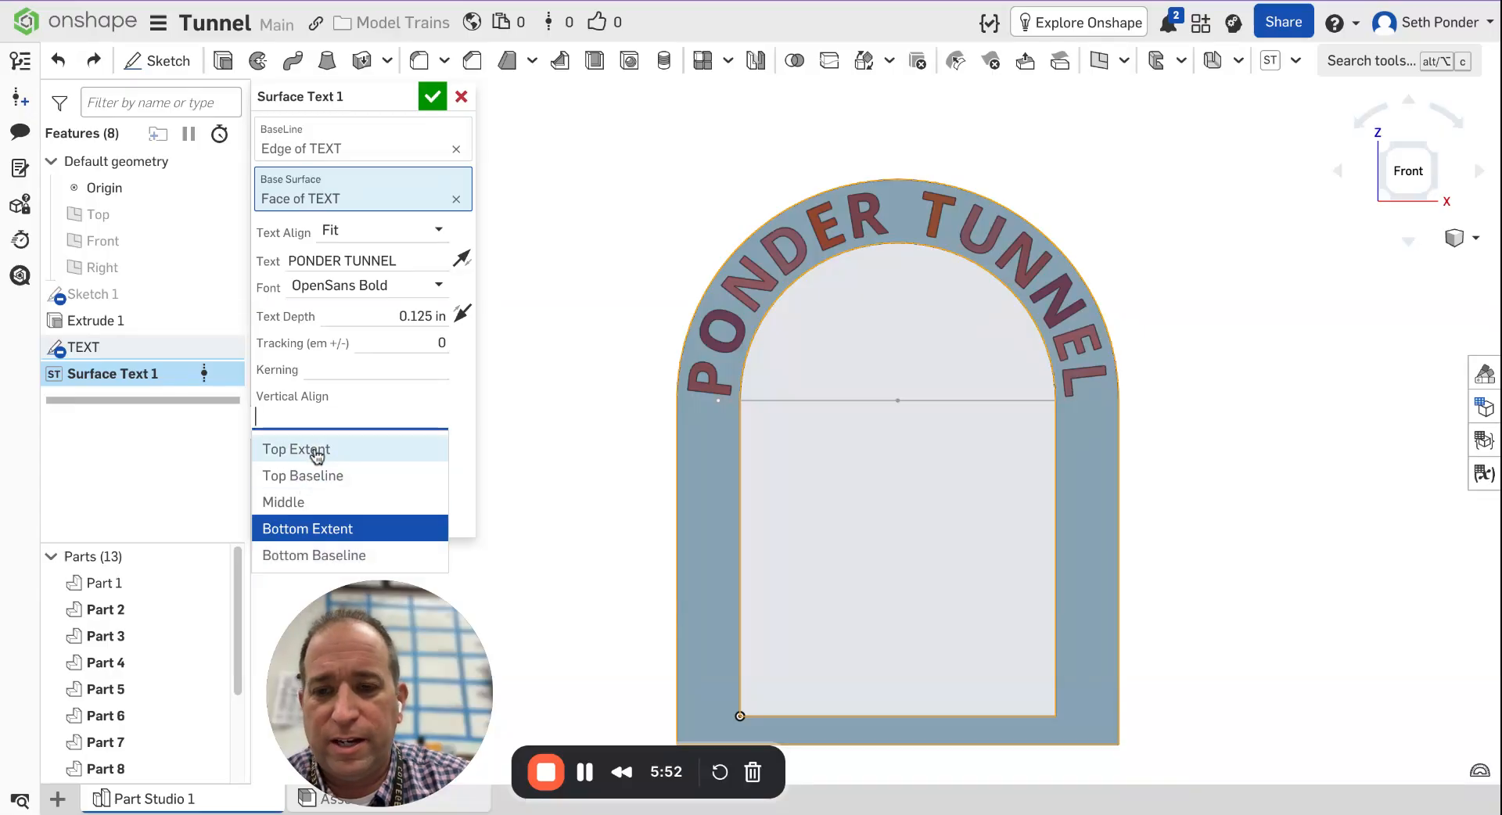
pyautogui.click(311, 449)
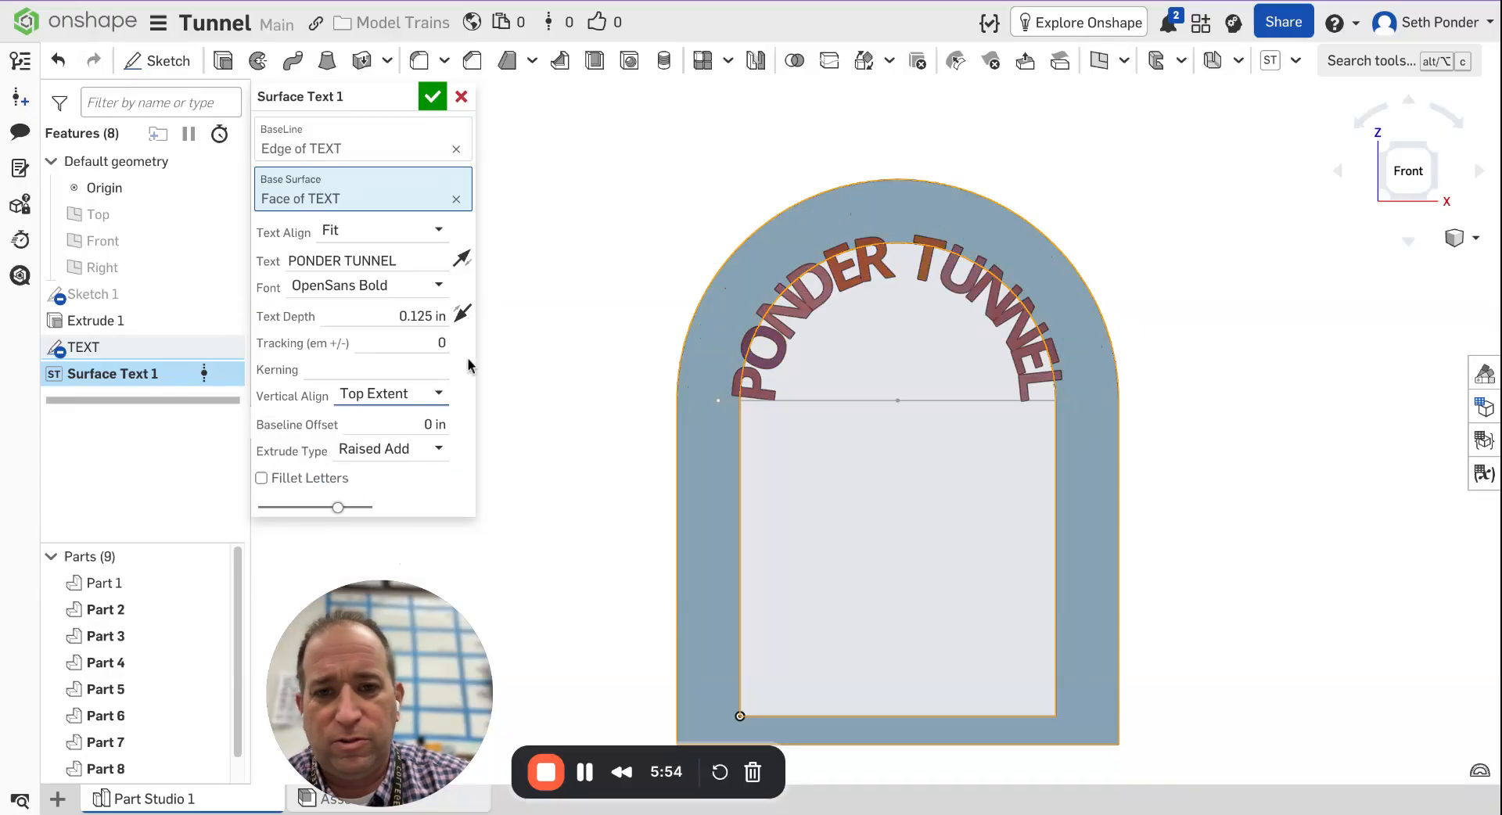
pyautogui.click(436, 401)
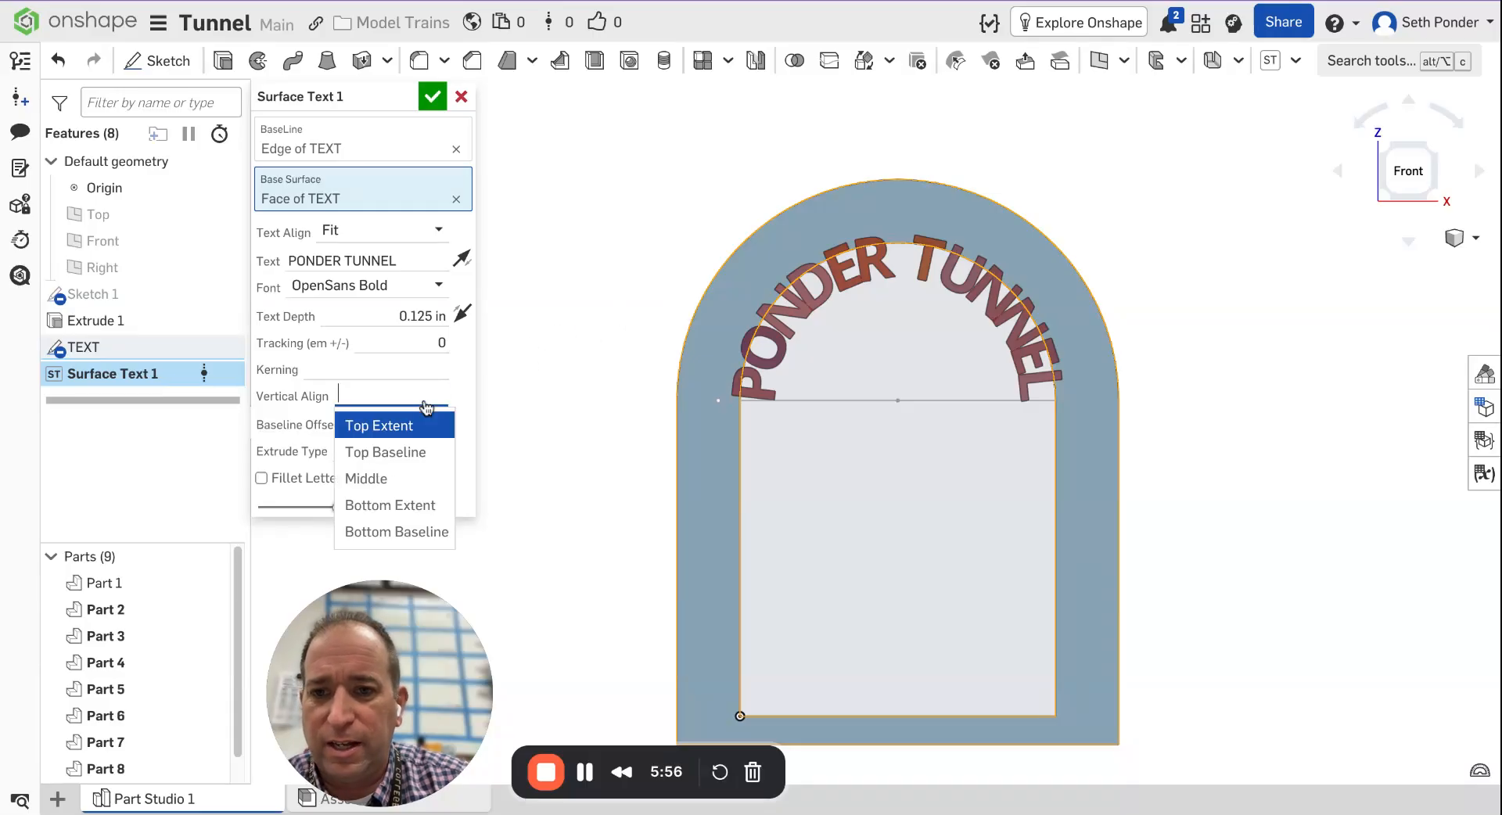
pyautogui.click(390, 530)
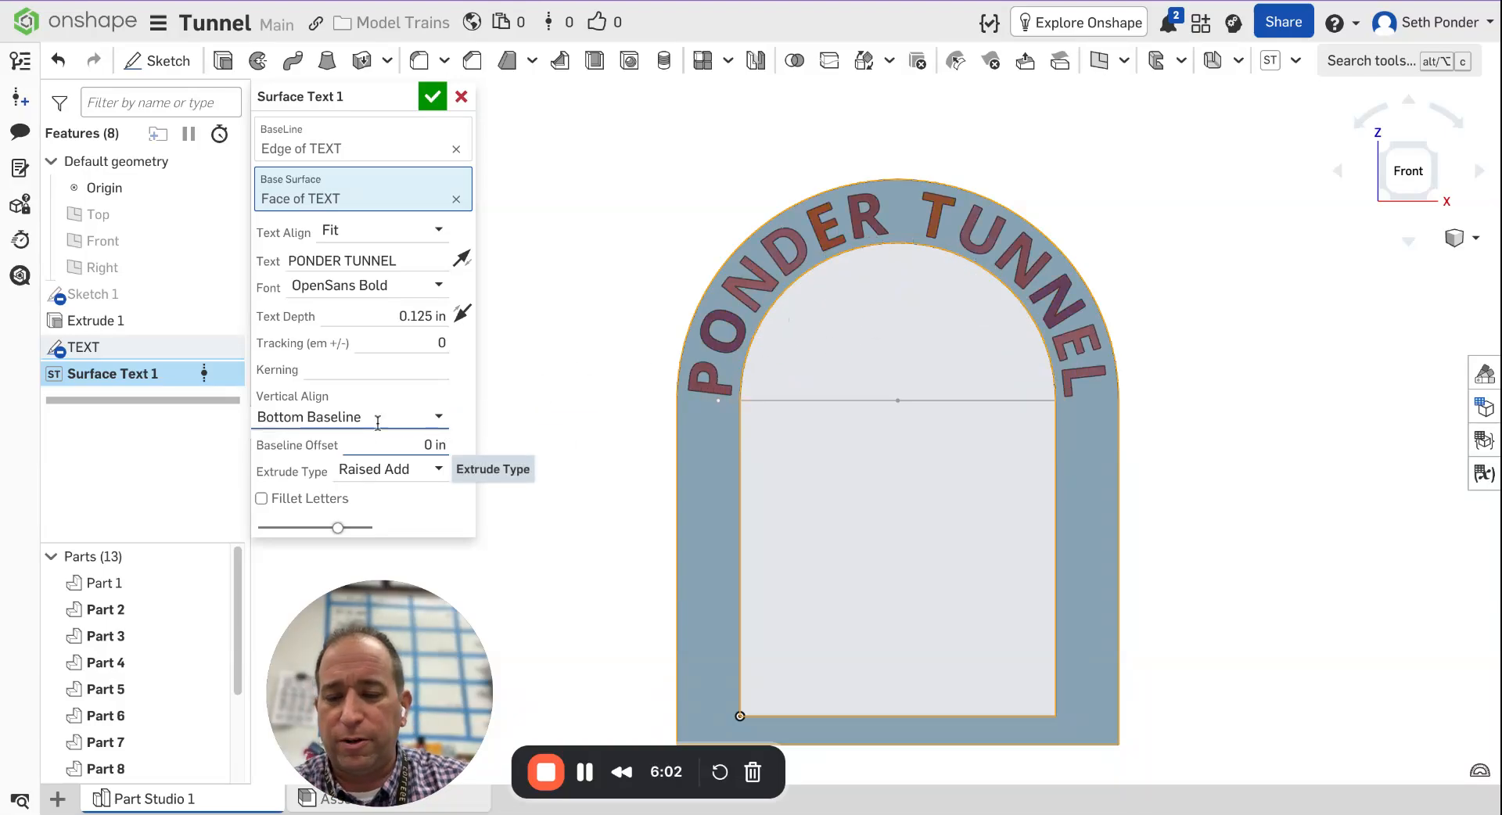
pyautogui.click(433, 97)
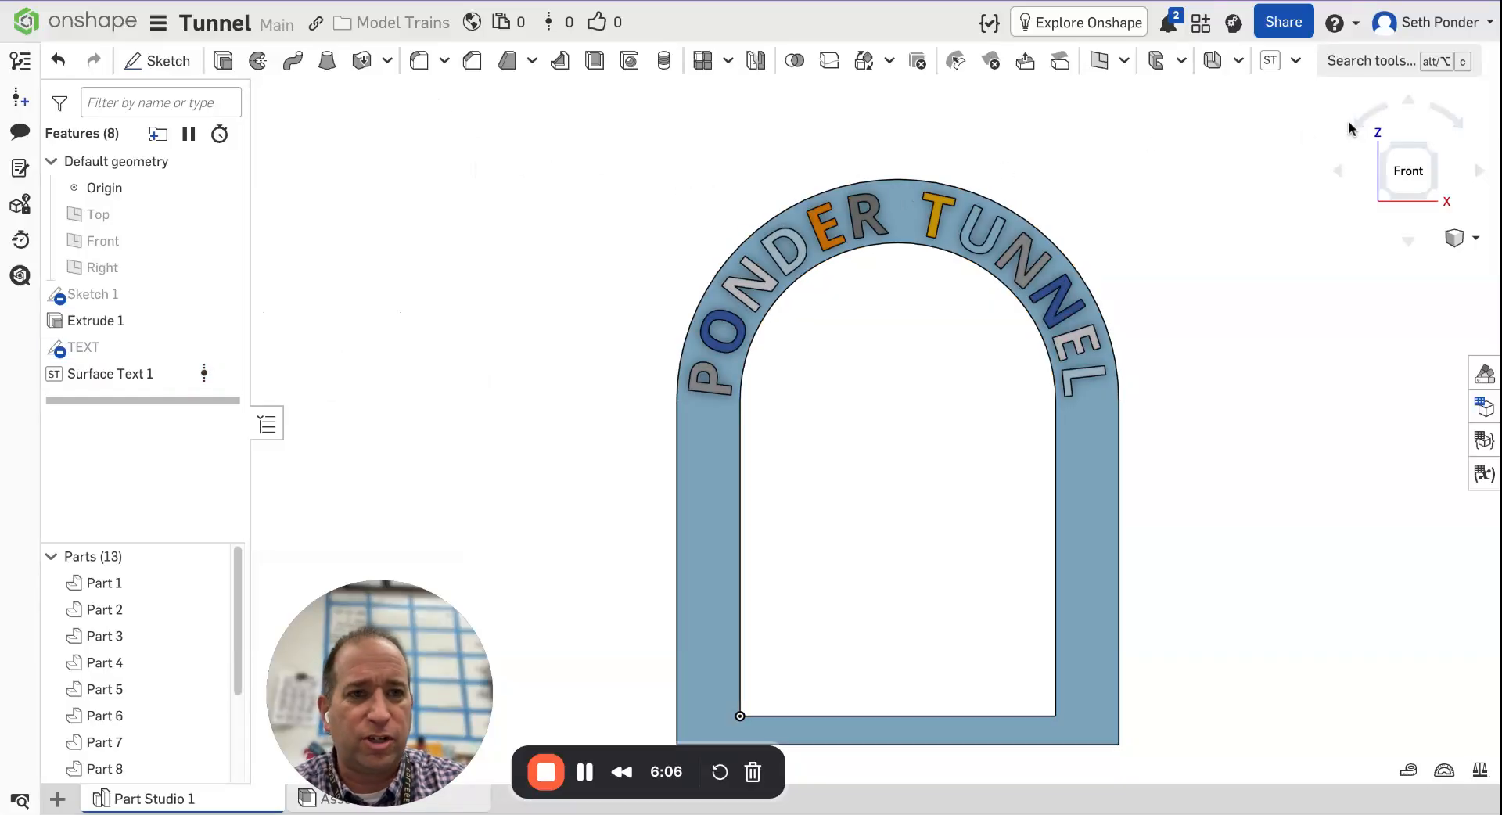
# Switch to an isometric view and zoom in to inspect the raised lettering on the arch.
pyautogui.click(1425, 143)
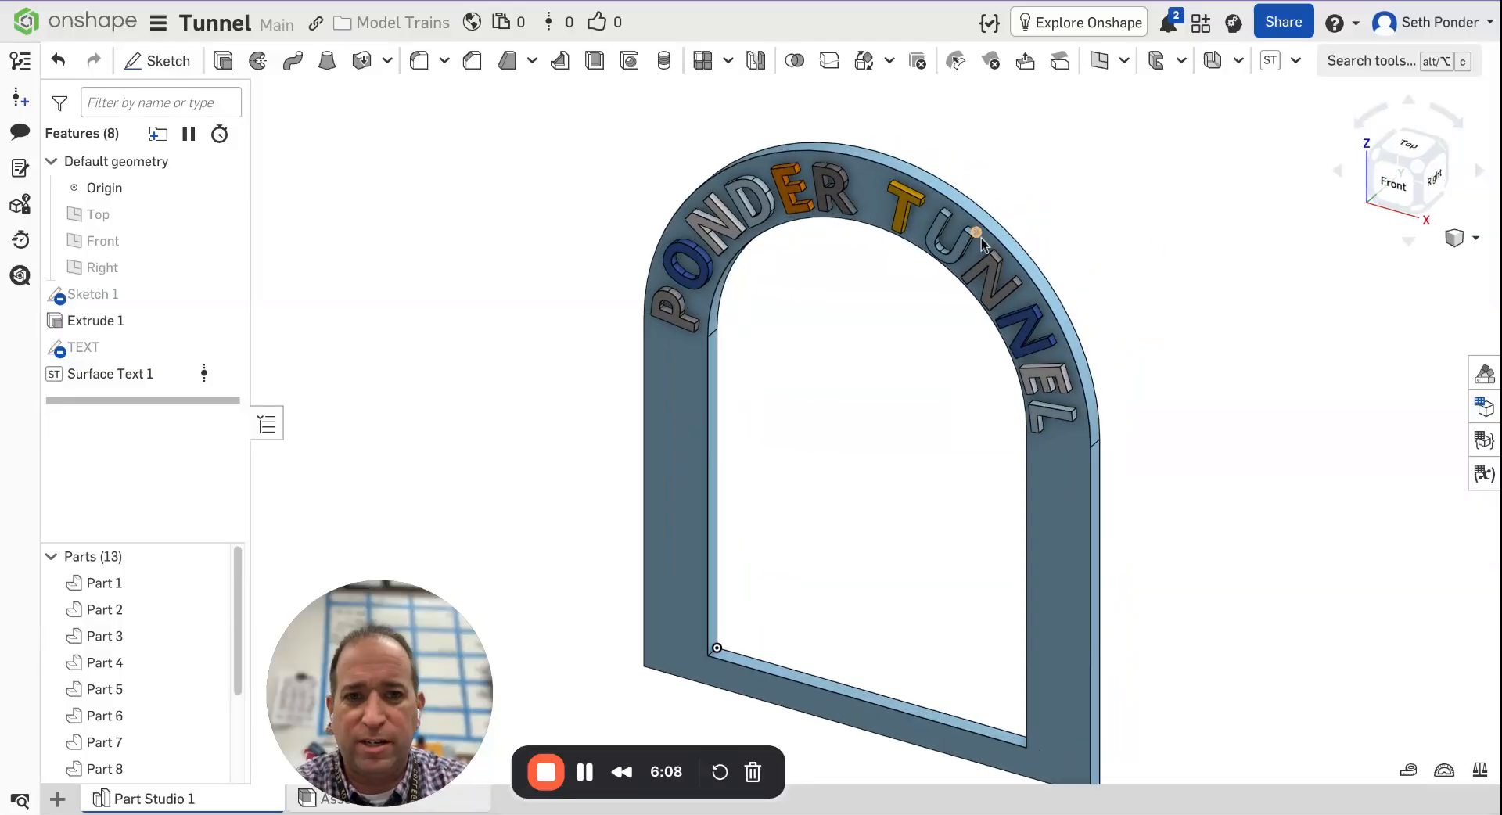
pyautogui.scroll(3, 975, 239)
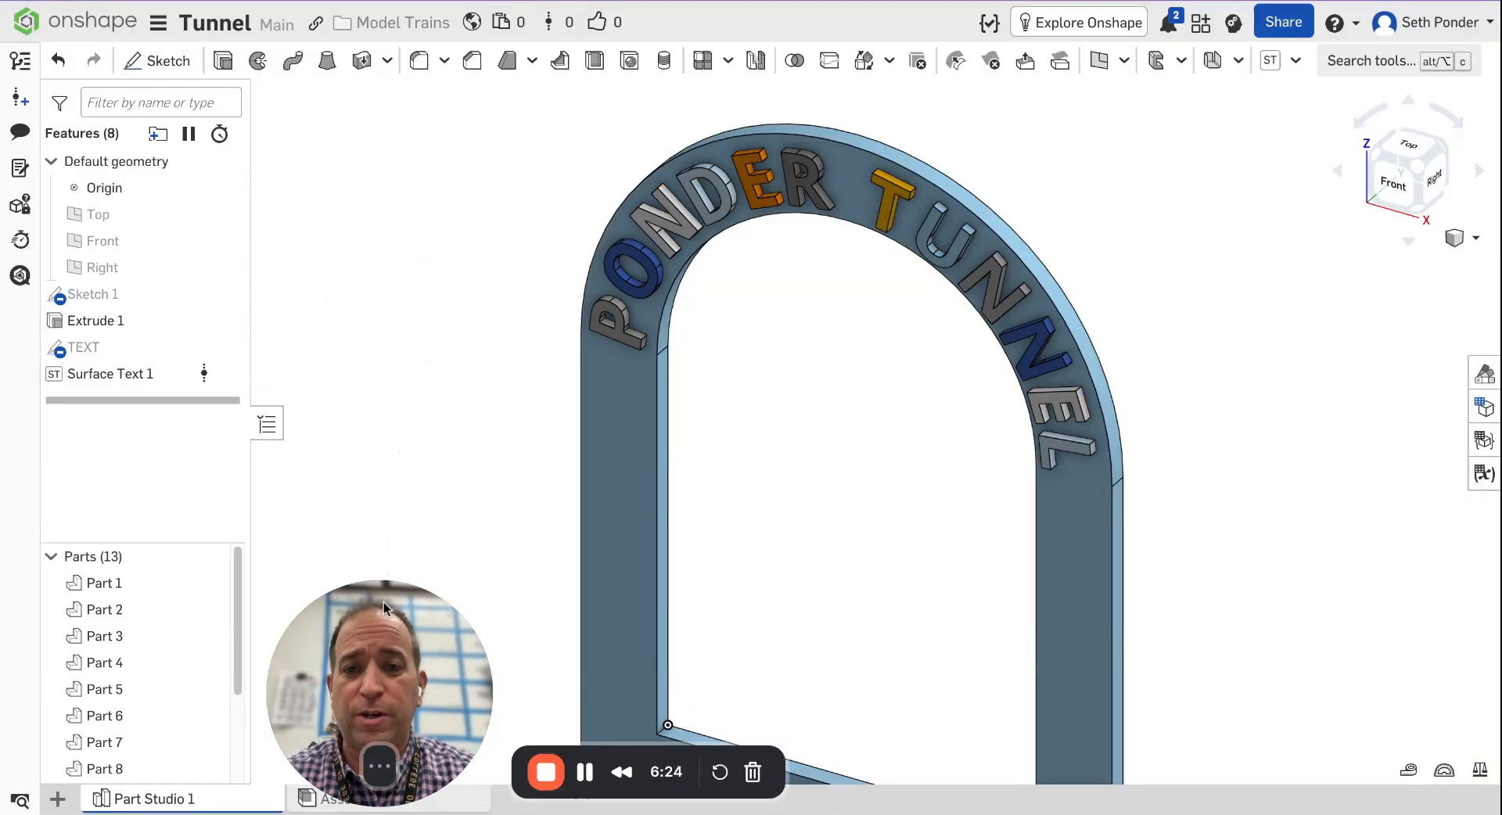
pyautogui.moveTo(383, 602); pyautogui.dragTo(376, 531)
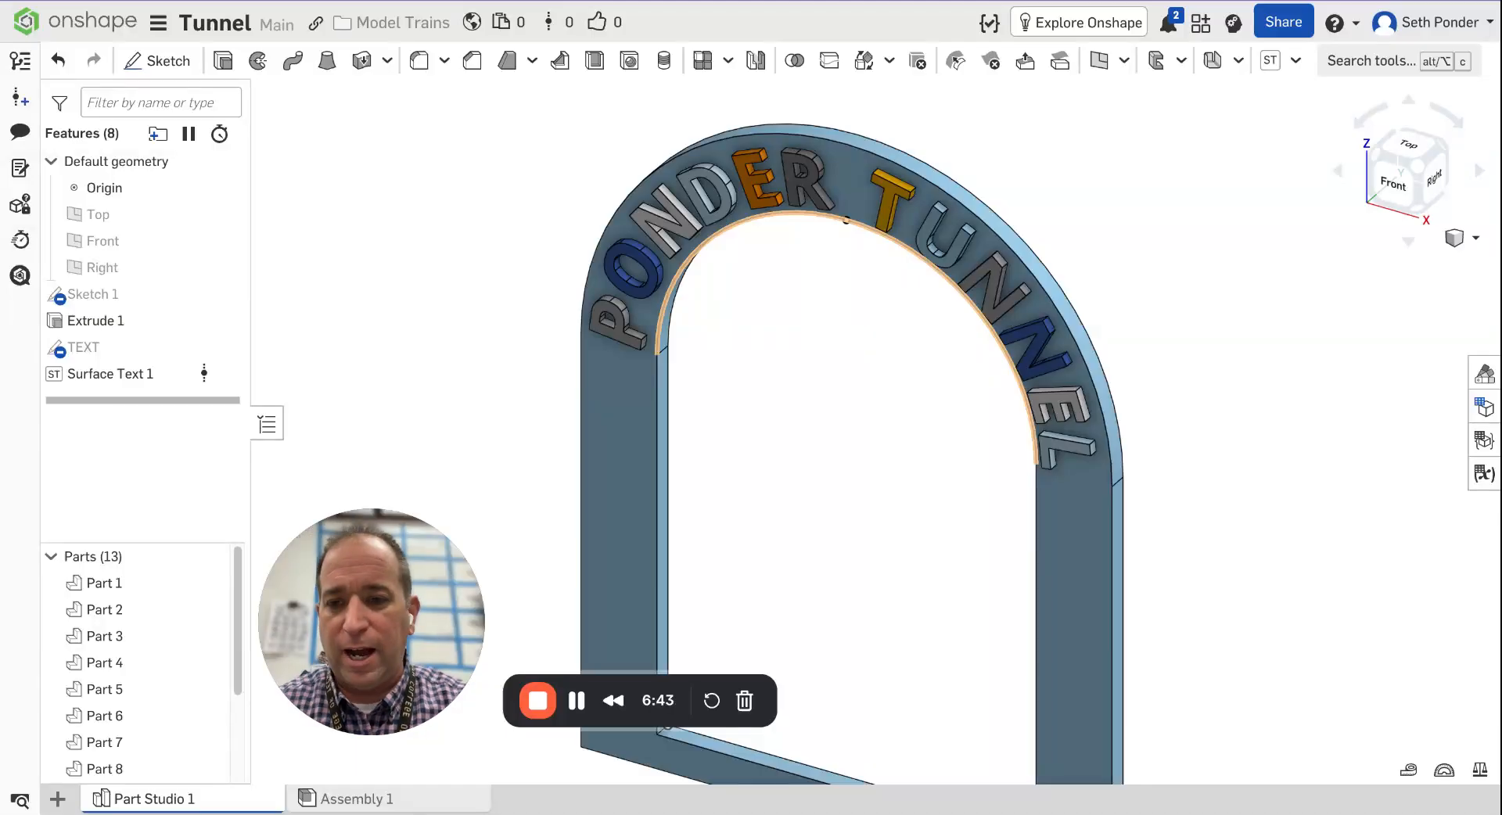
# Open the export for Part Studio 1 and name the file TUNNEL in 3MF format.
pyautogui.rightClick(167, 800)
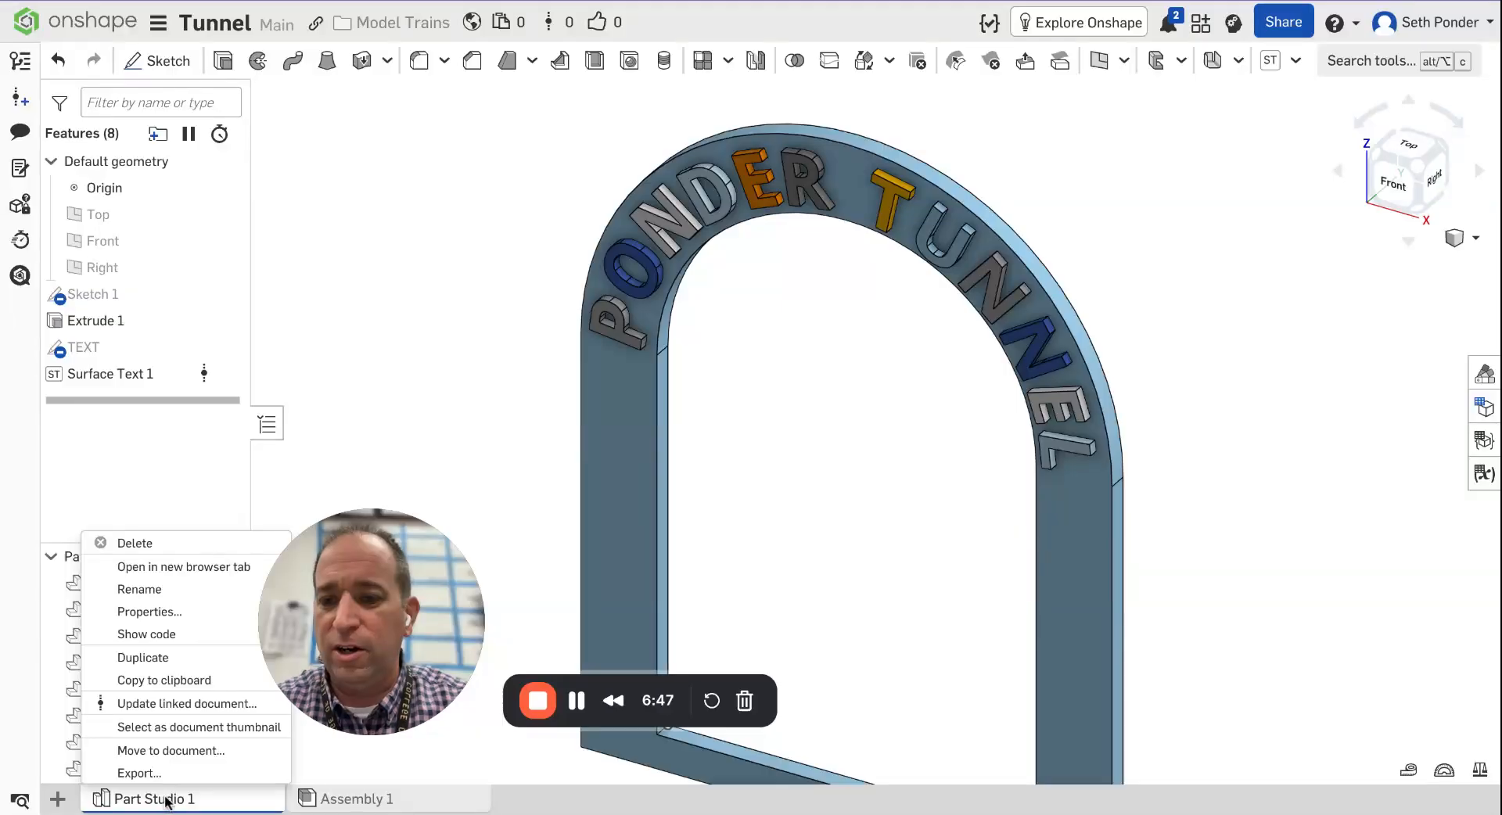
pyautogui.click(165, 777)
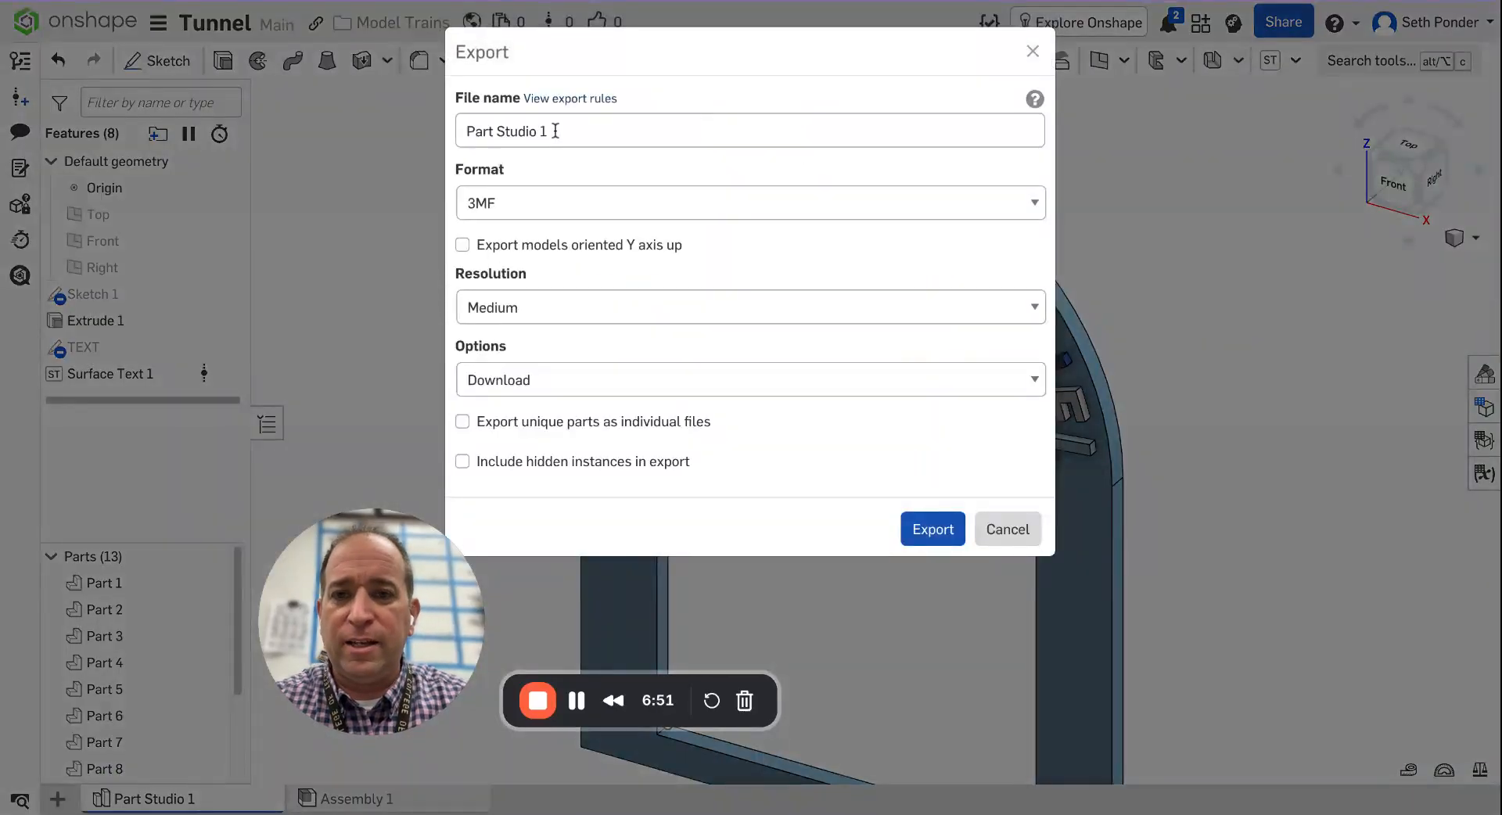
pyautogui.click(556, 131)
pyautogui.write('TUNNEL')
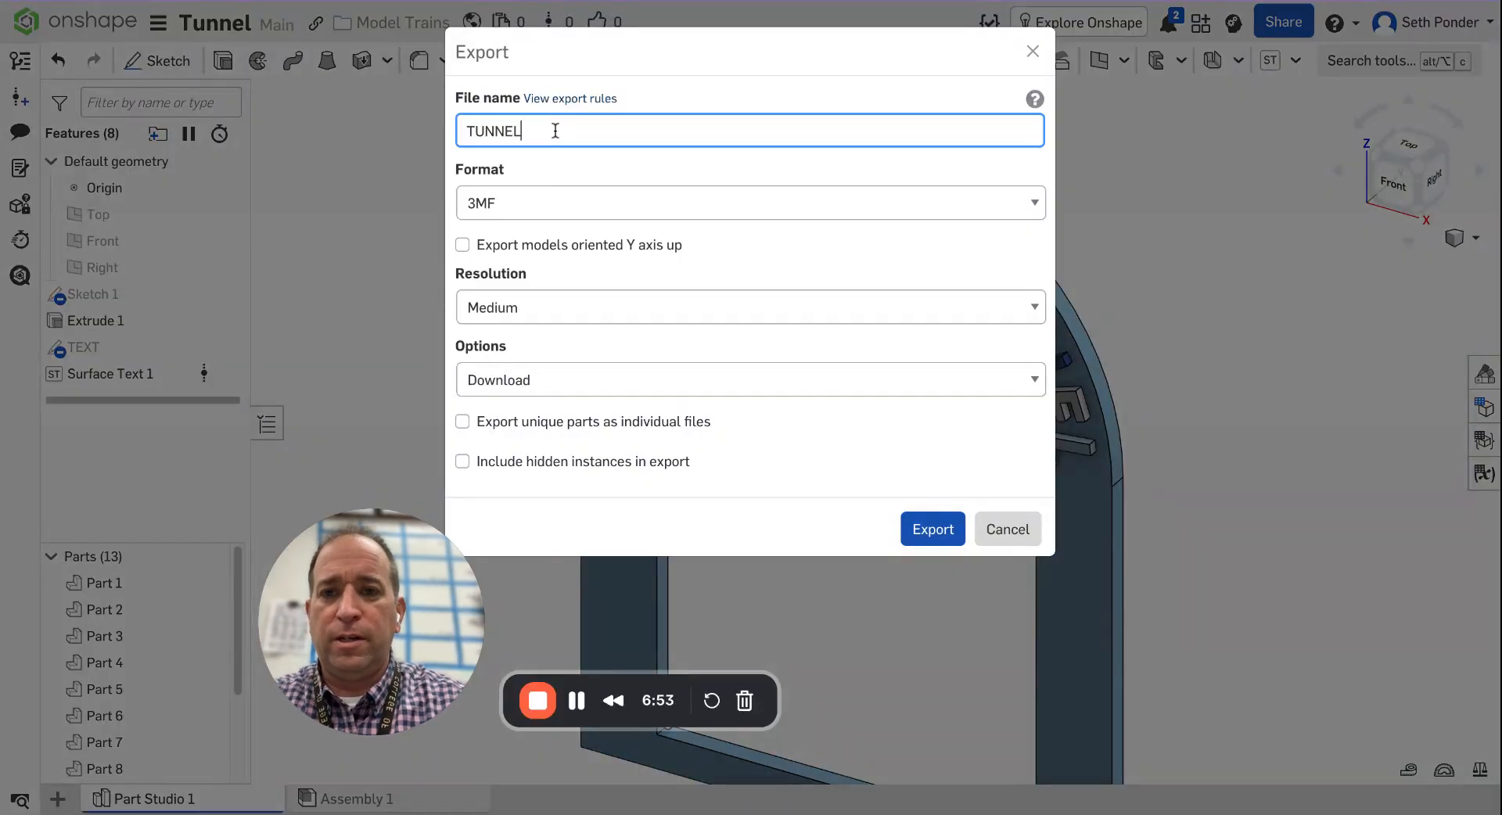